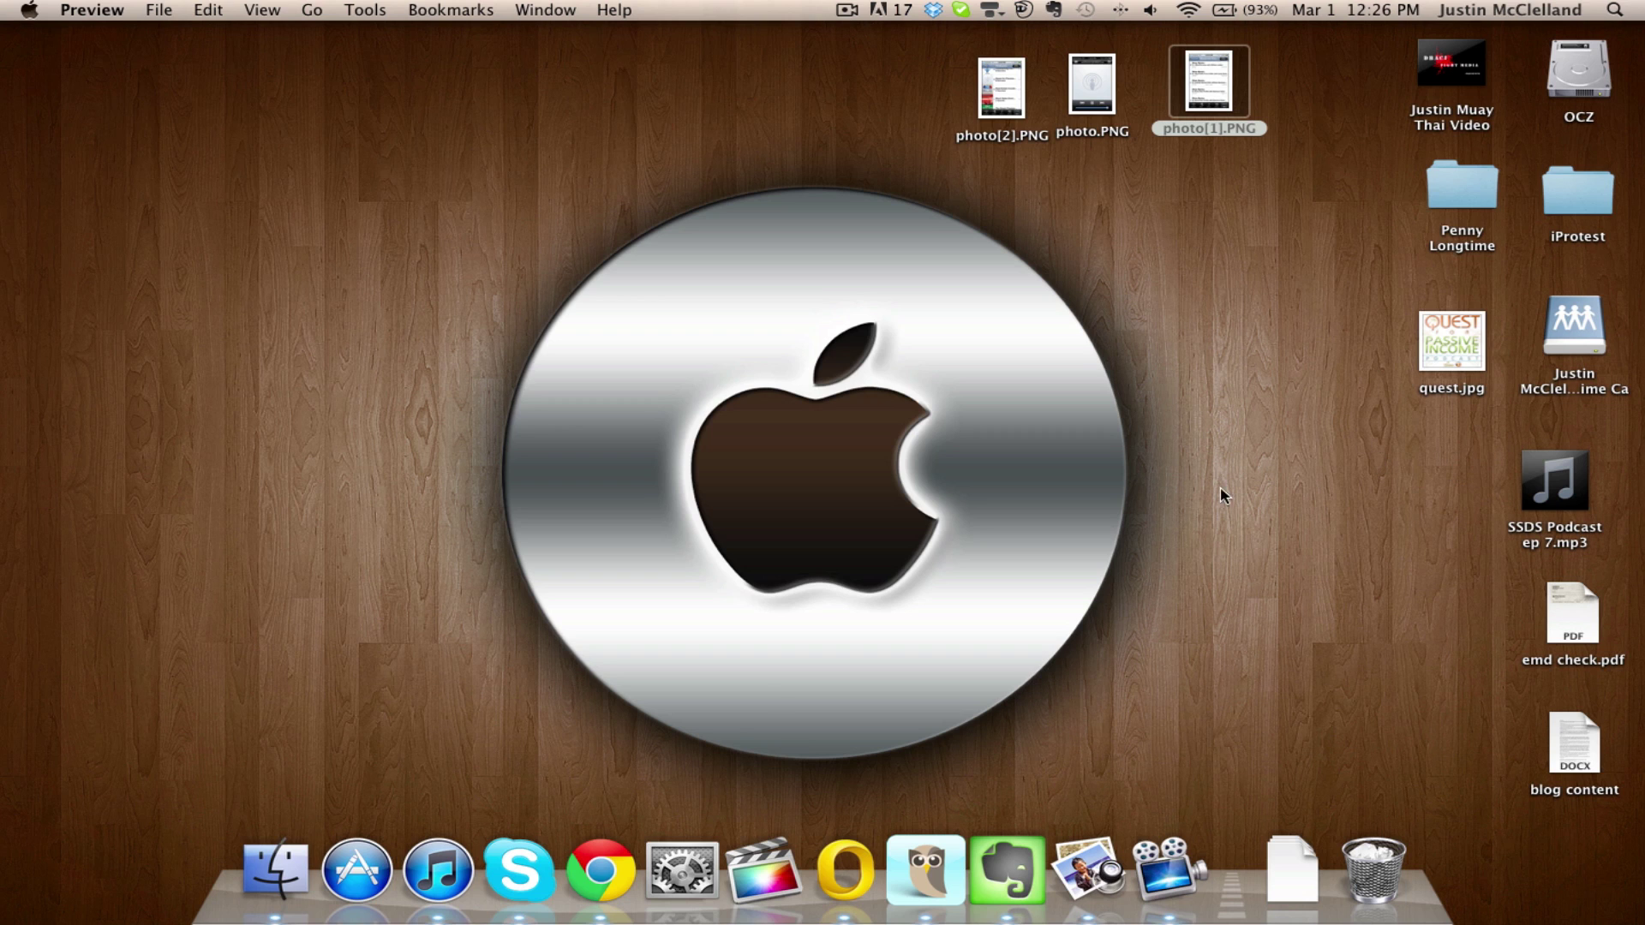
Step: View the Quest for Passive Income podcast page in Chrome, and open the same podcast's iTunes Store page in iTunes
{"action": "left_click", "coordinate": [609, 861]}
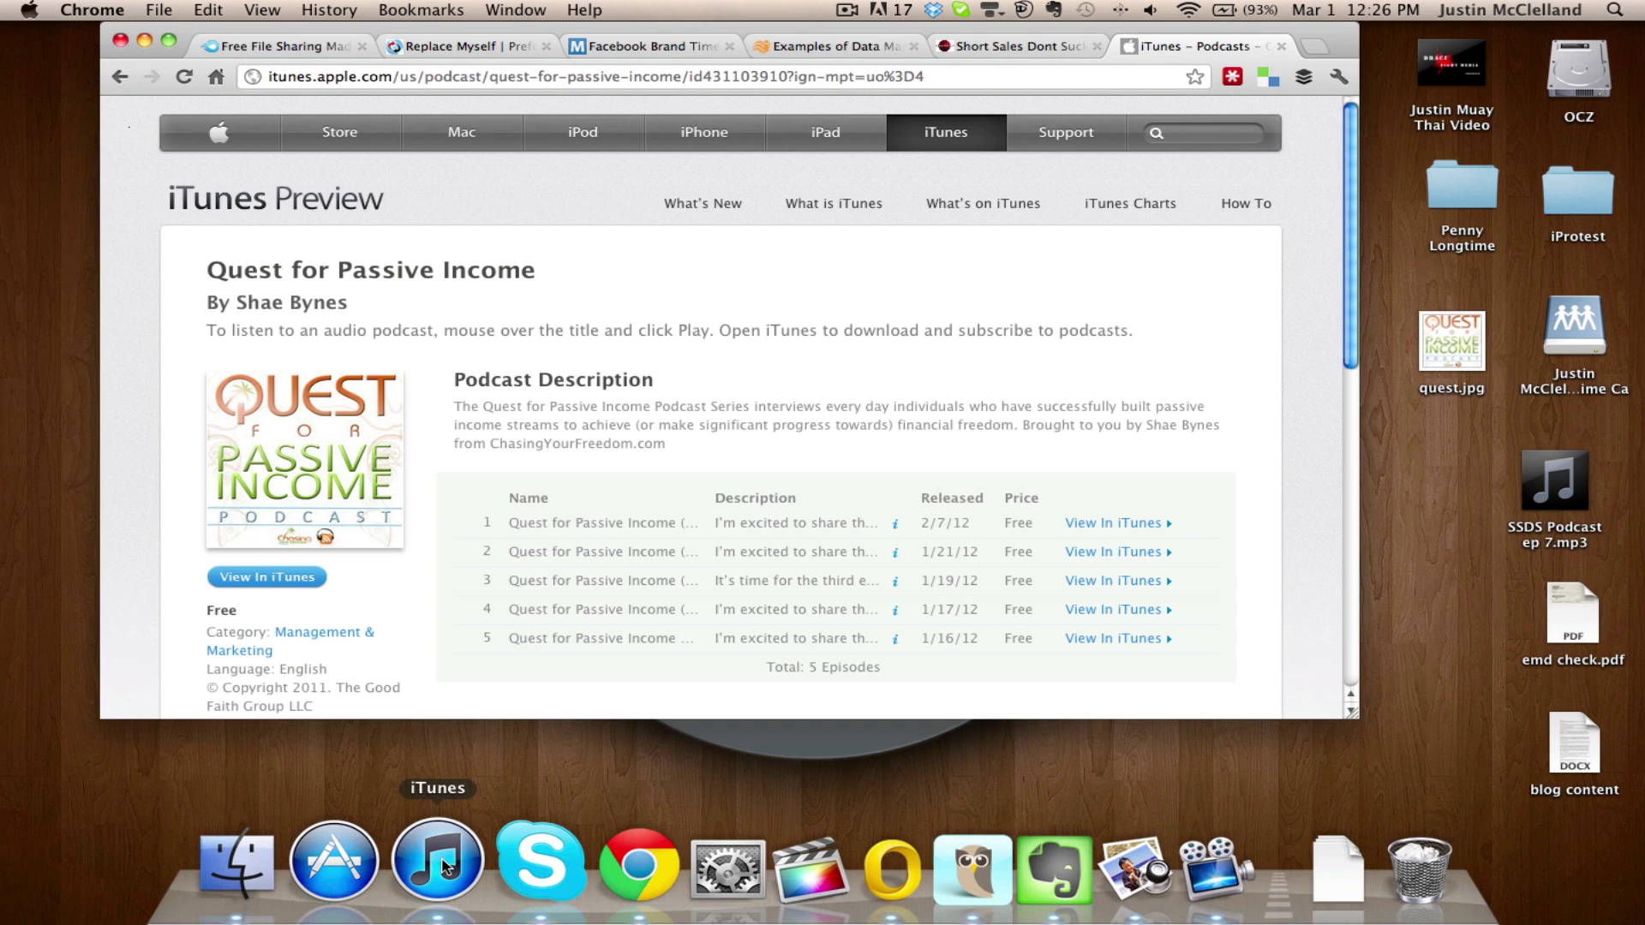
{"action": "left_click", "coordinate": [439, 861]}
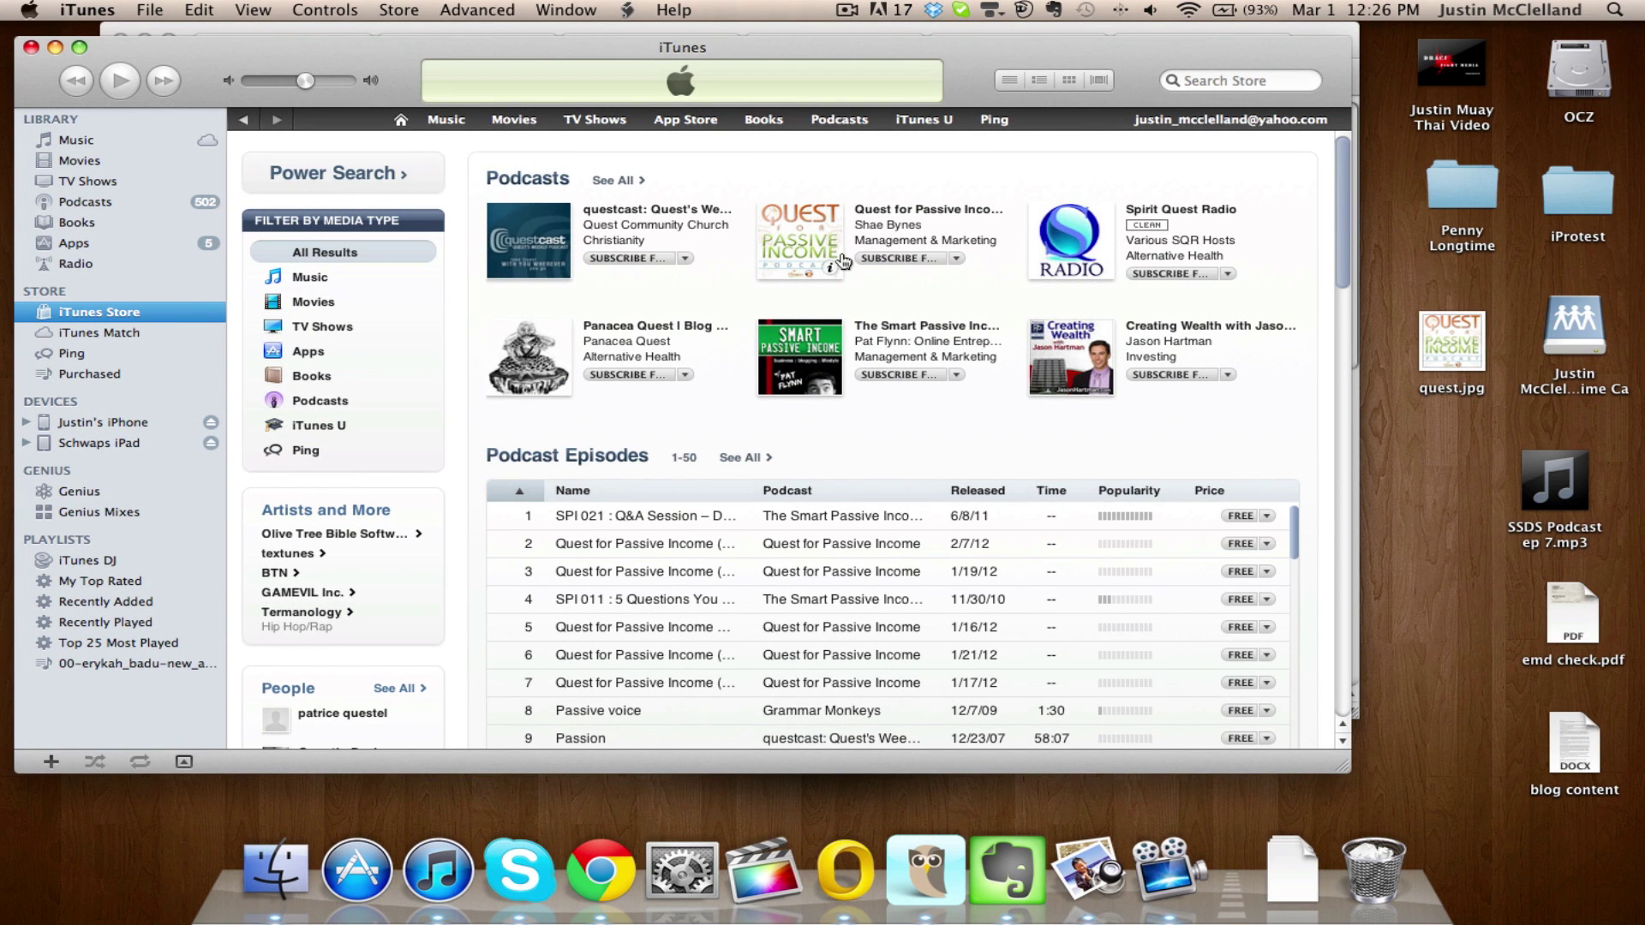
{"action": "left_click", "coordinate": [921, 211]}
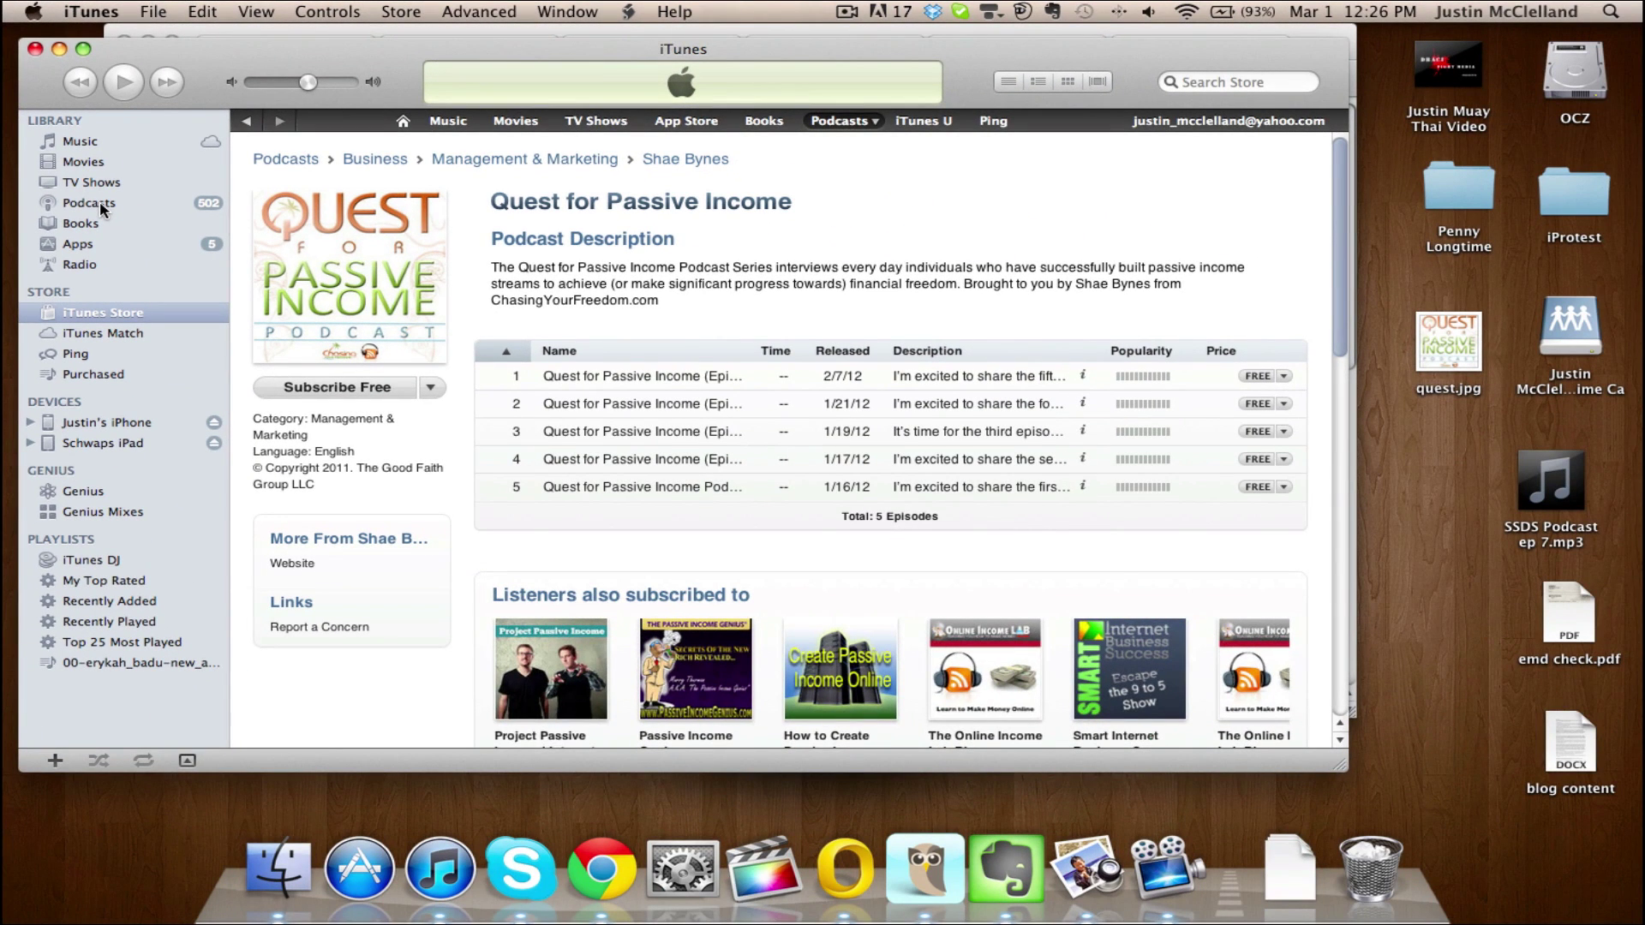
Step: View the Quest for Passive Income episodes in the Podcasts library, and minimize the iTunes and Chrome windows
{"action": "left_click", "coordinate": [100, 204]}
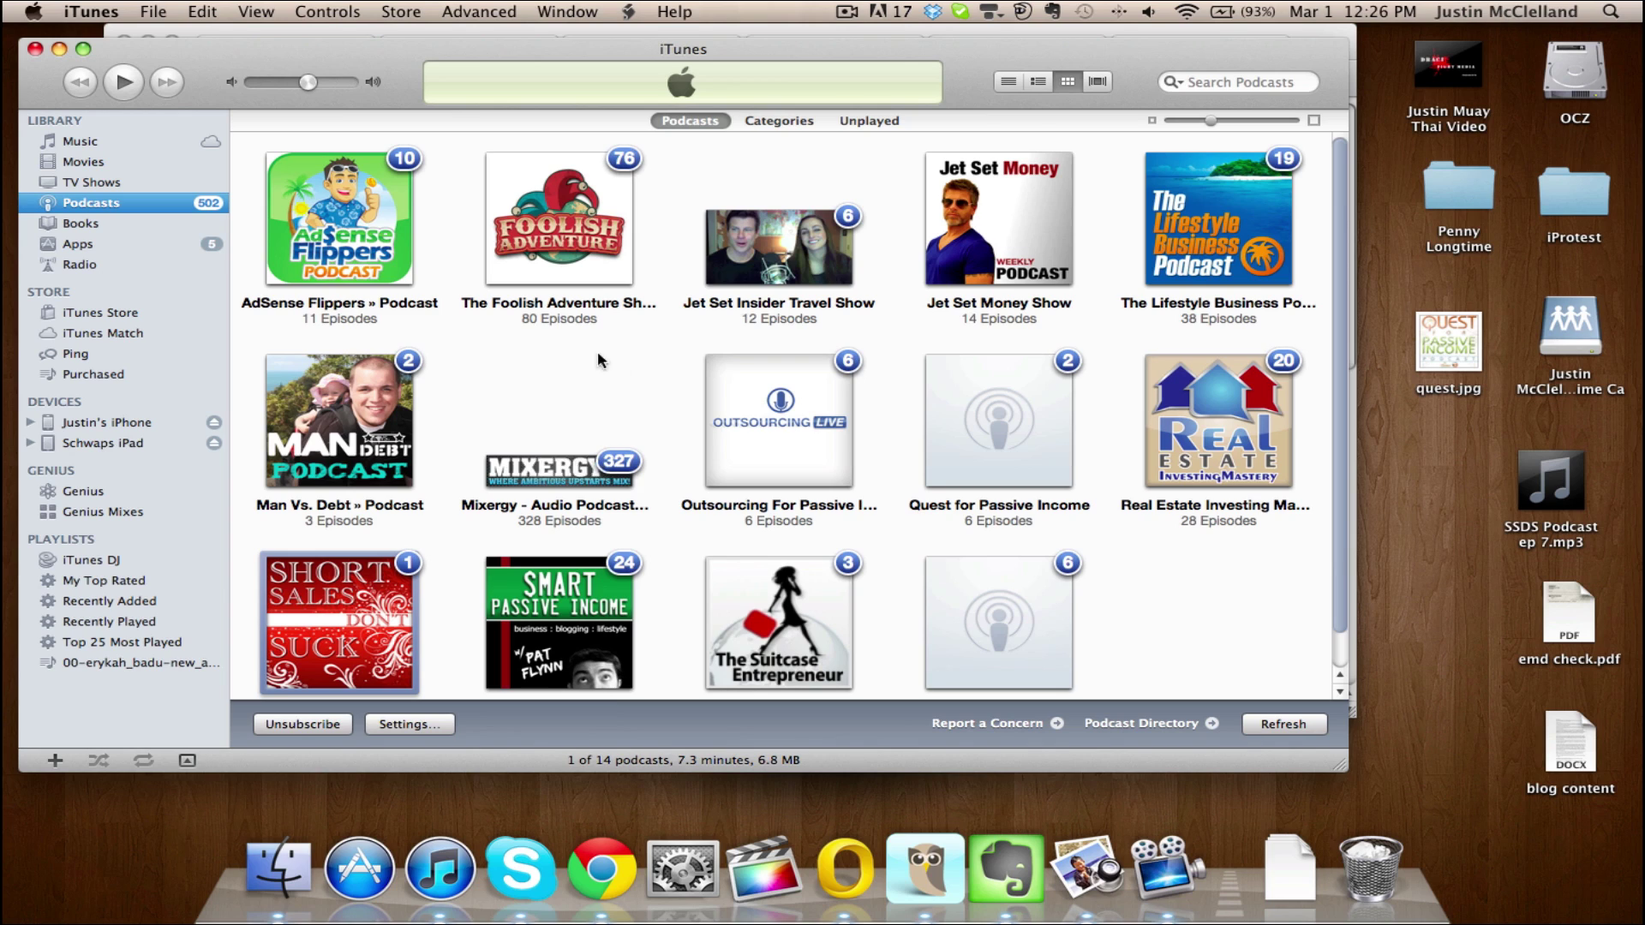
{"action": "mouse_move", "coordinate": [721, 370]}
{"action": "mouse_move", "coordinate": [1025, 426]}
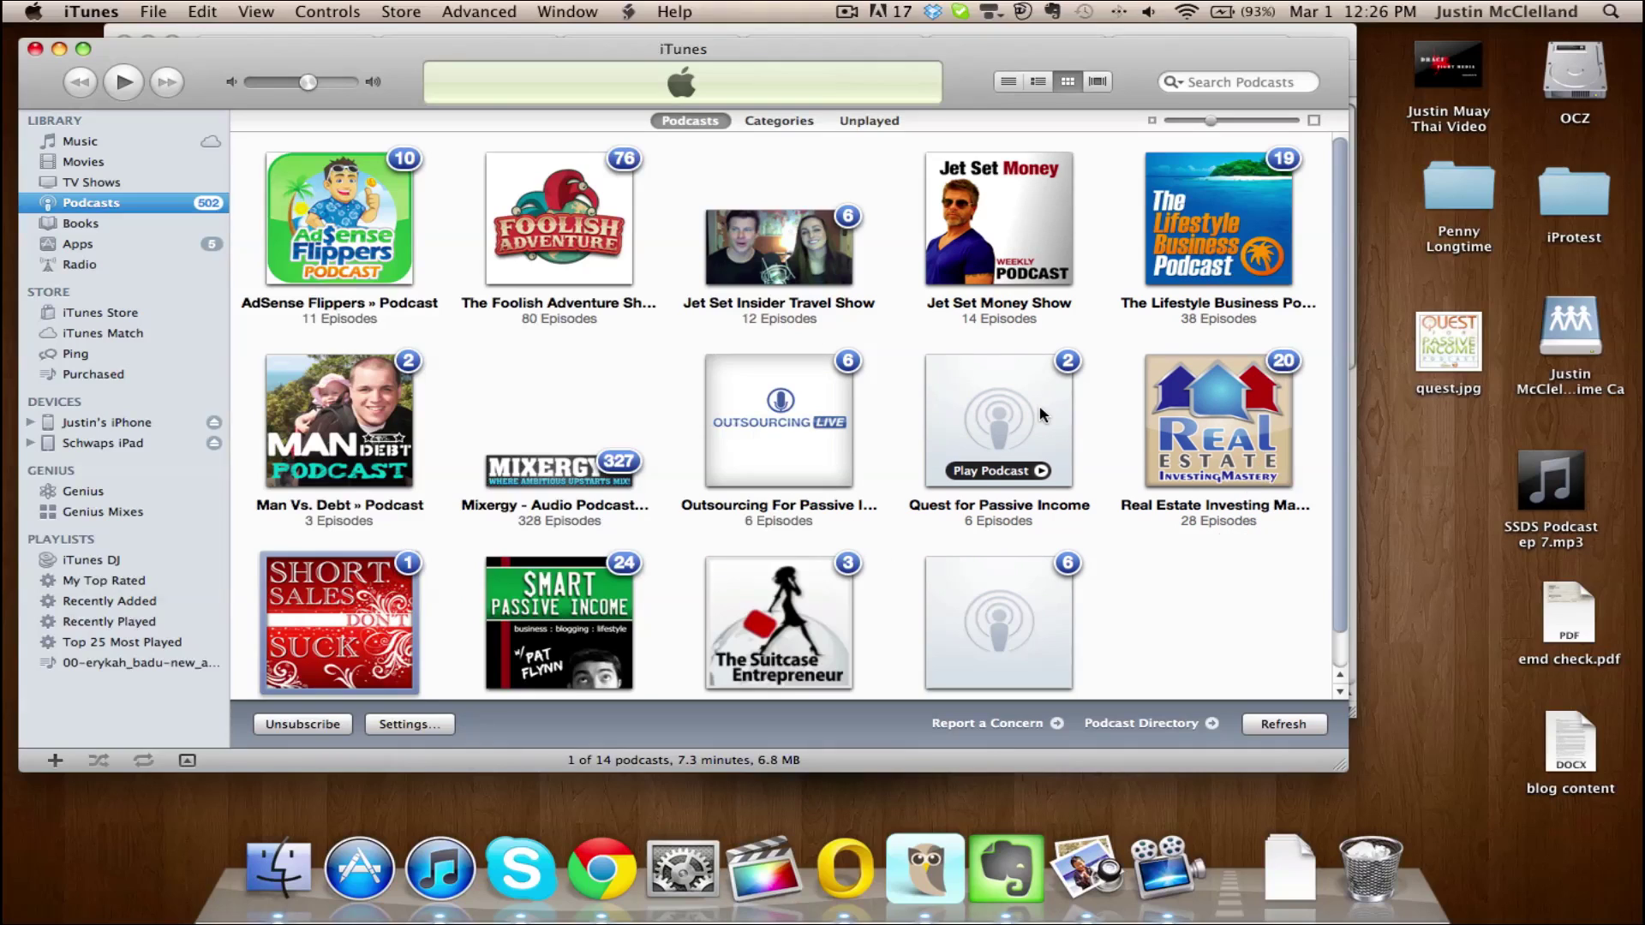
{"action": "double_click", "coordinate": [1041, 414]}
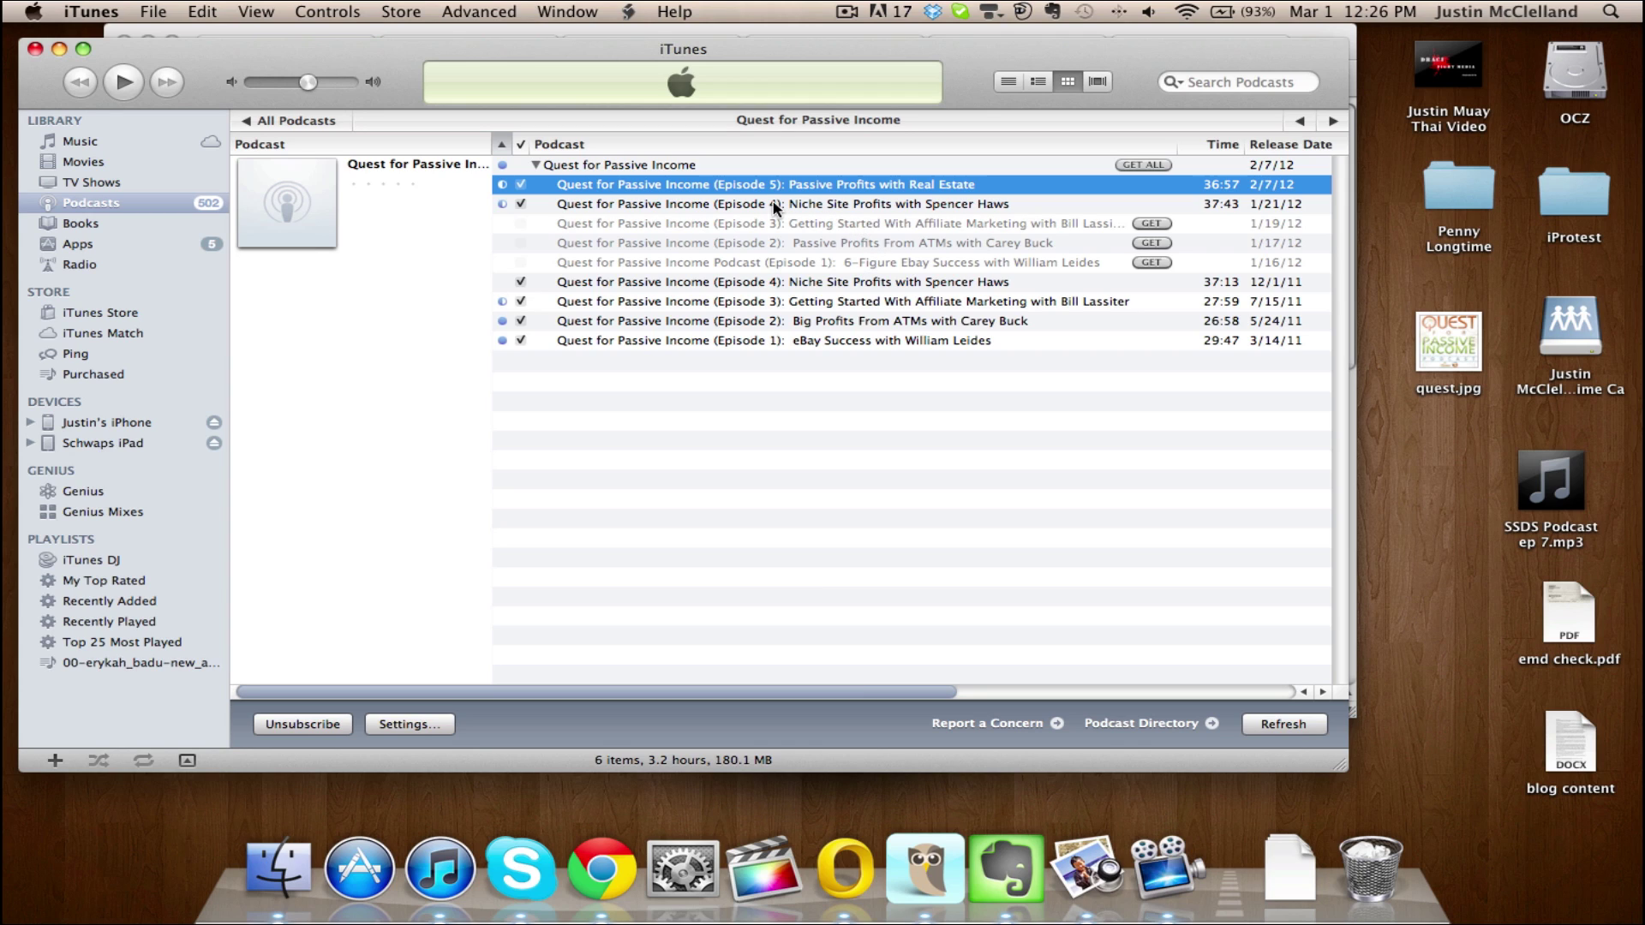
{"action": "left_click", "coordinate": [58, 49]}
{"action": "left_click", "coordinate": [147, 44]}
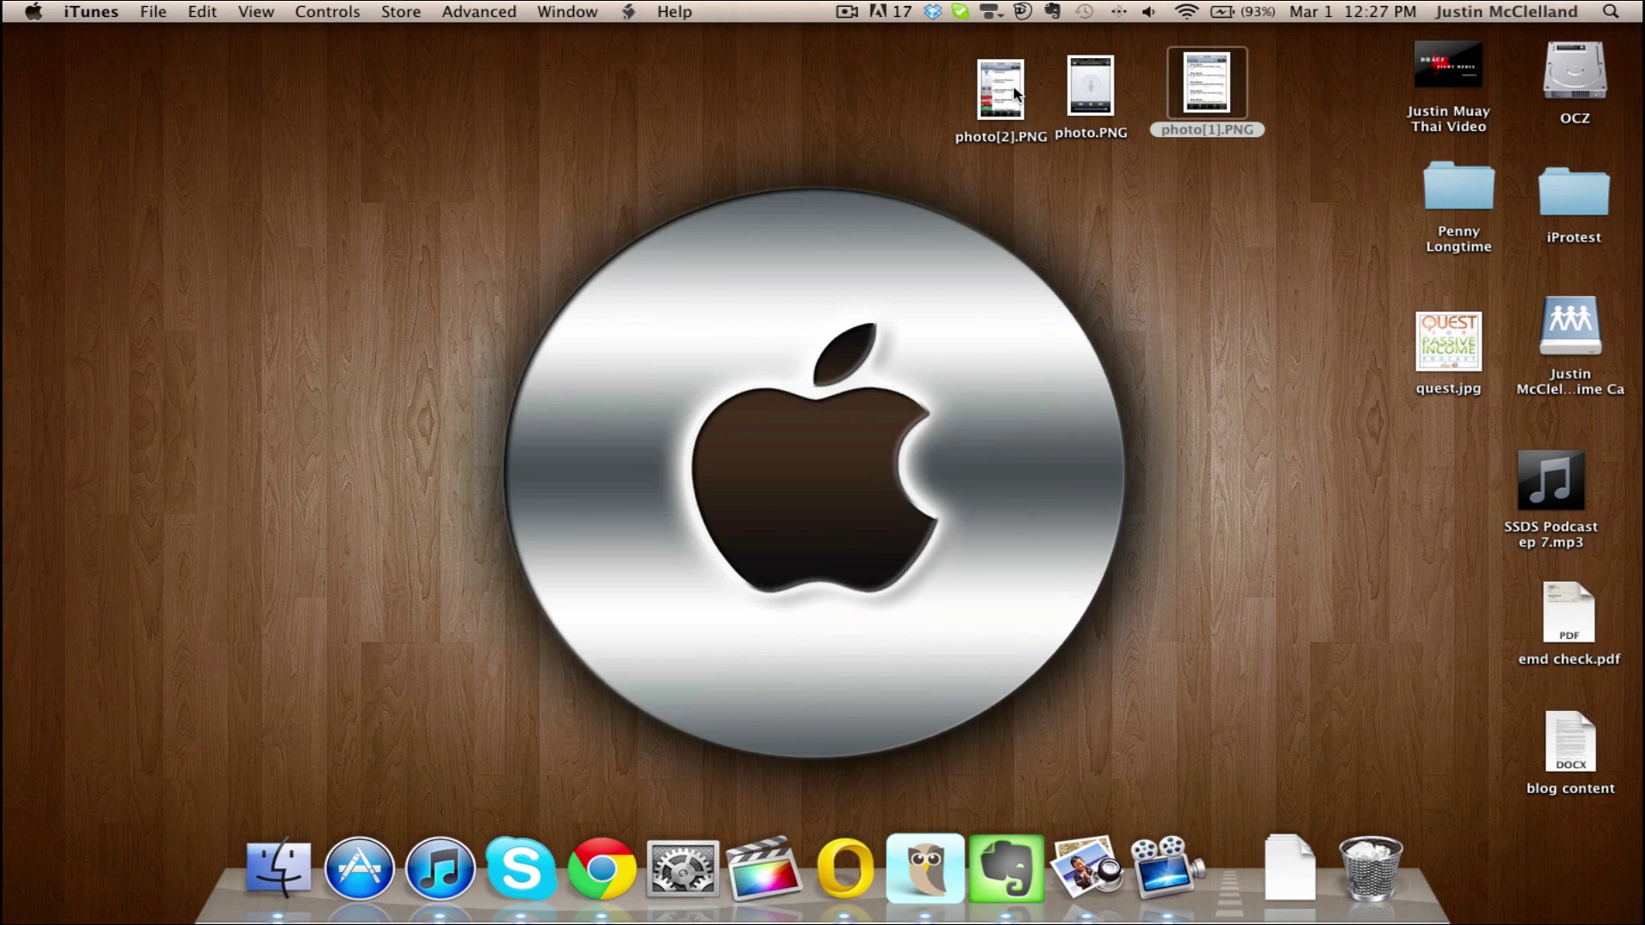
Step: View the desktop screenshots photo[2].PNG, photo[1].PNG and photo.PNG side by side, and close all three
{"action": "double_click", "coordinate": [1007, 93]}
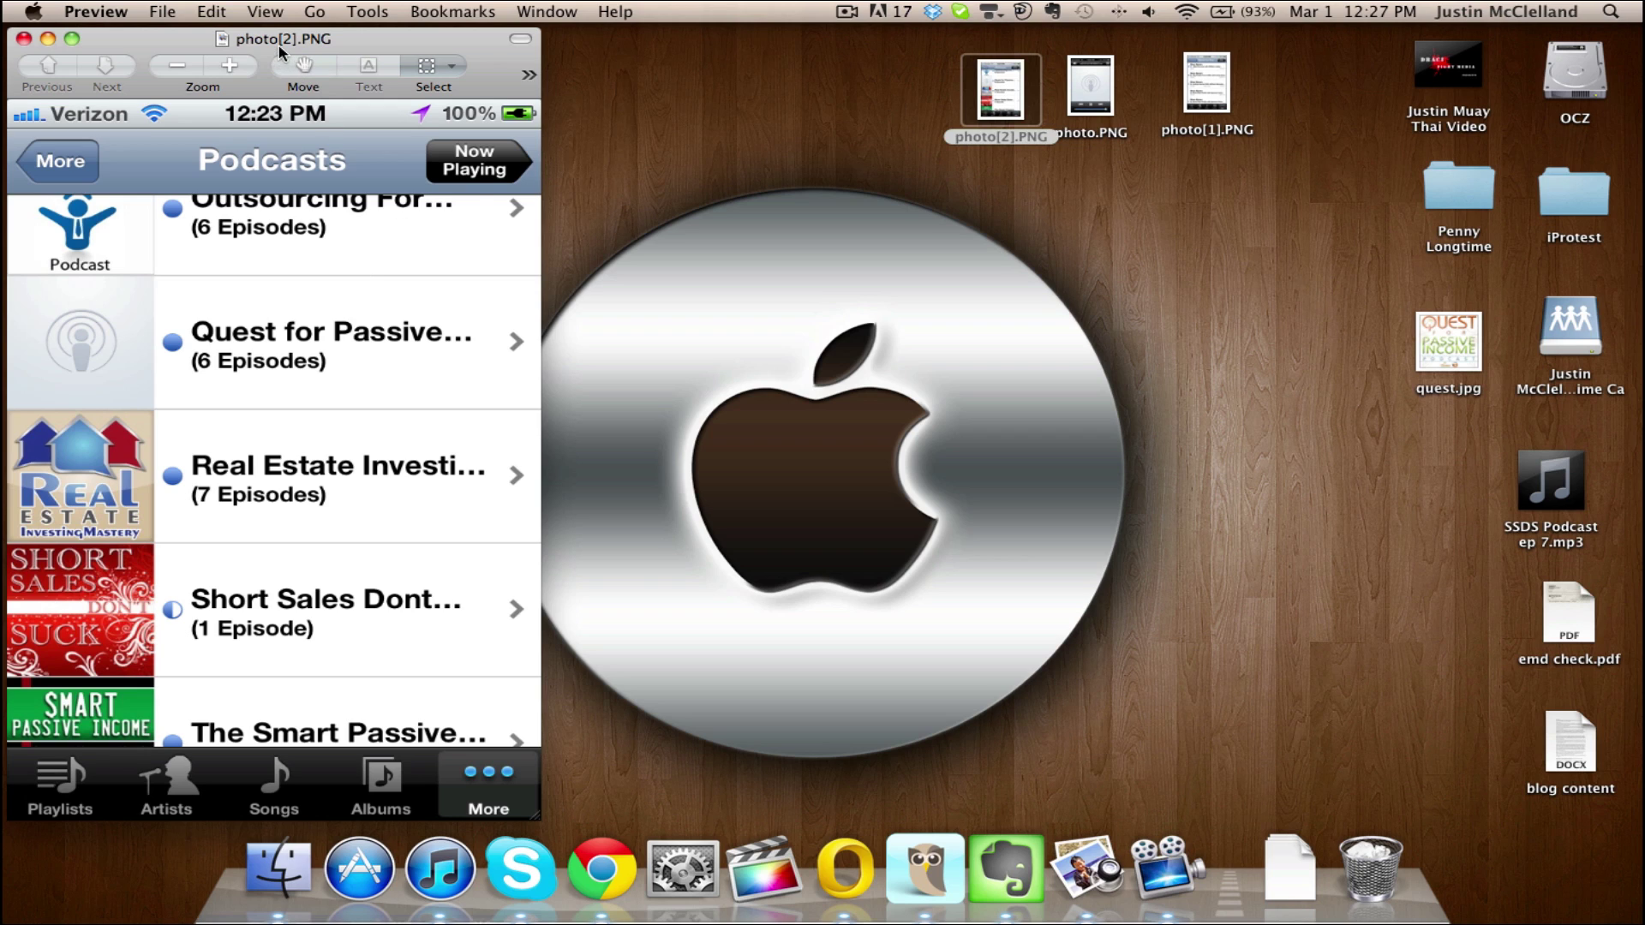
{"action": "left_click_drag", "start_coordinate": [281, 47], "coordinate": [336, 45]}
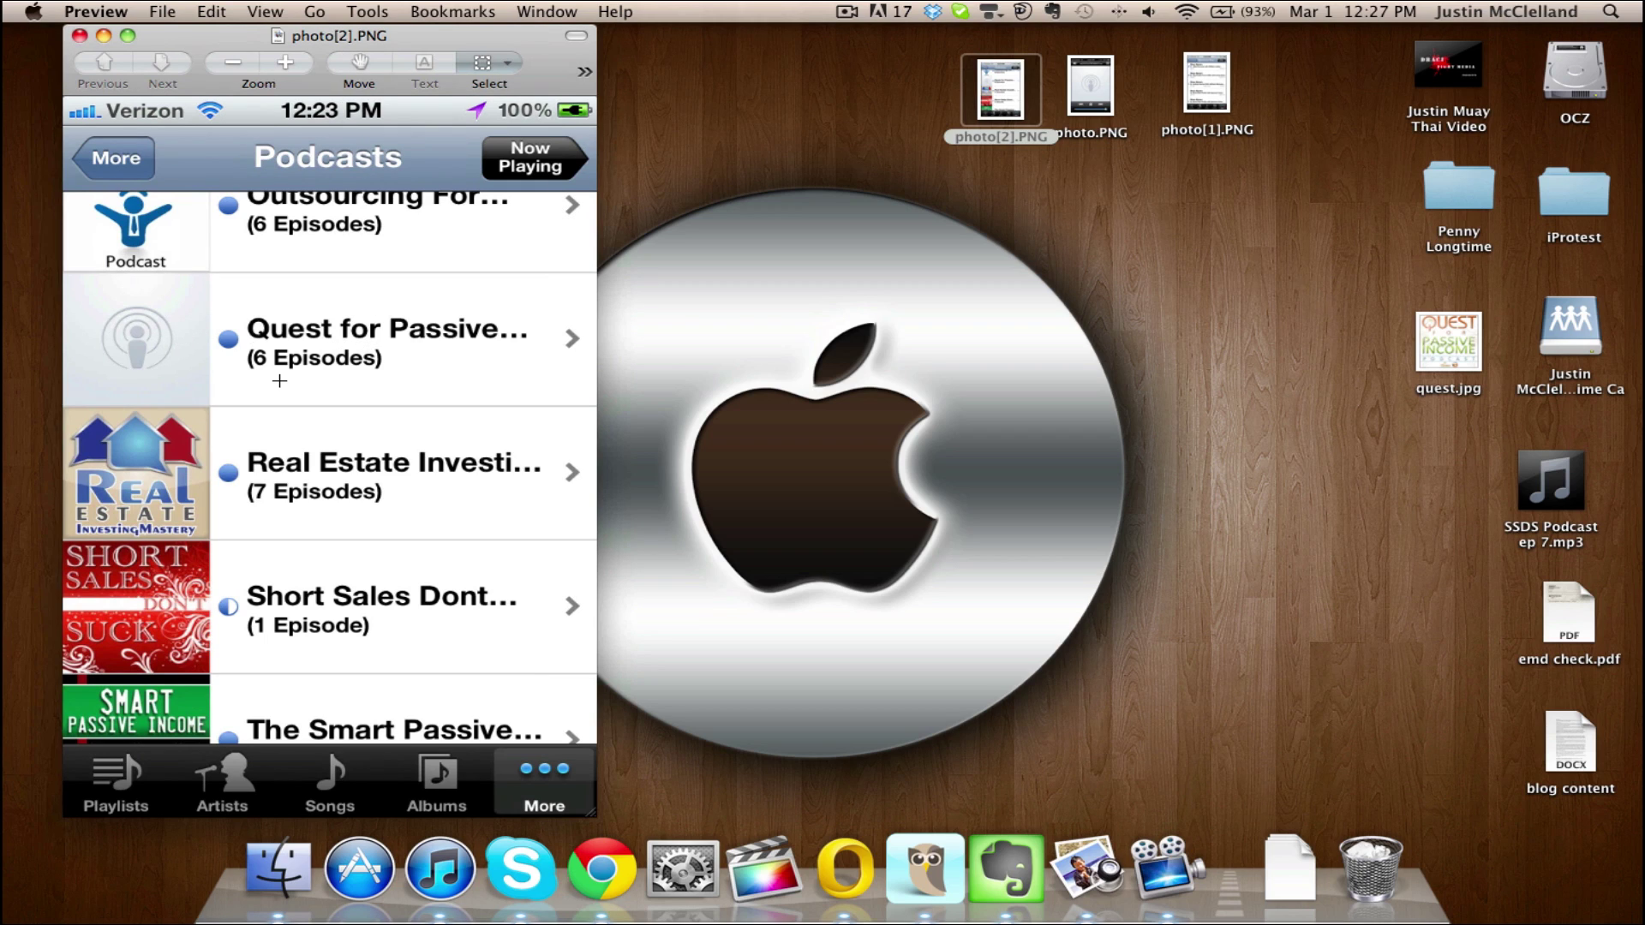
{"action": "double_click", "coordinate": [1195, 85]}
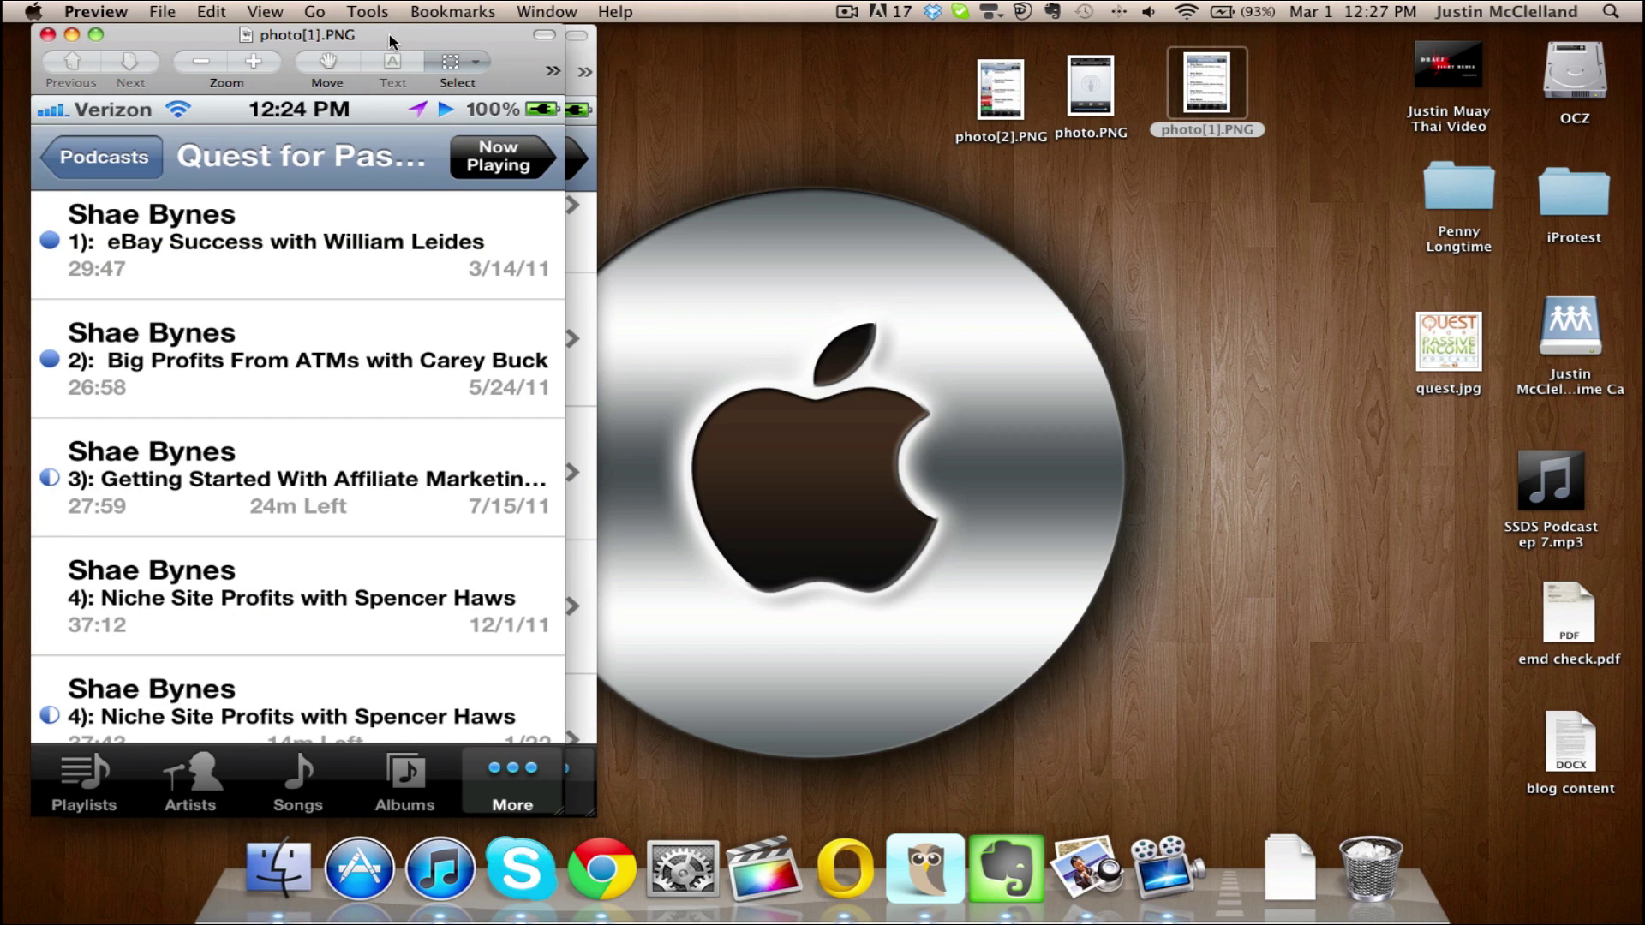
{"action": "left_click_drag", "start_coordinate": [390, 36], "coordinate": [780, 16]}
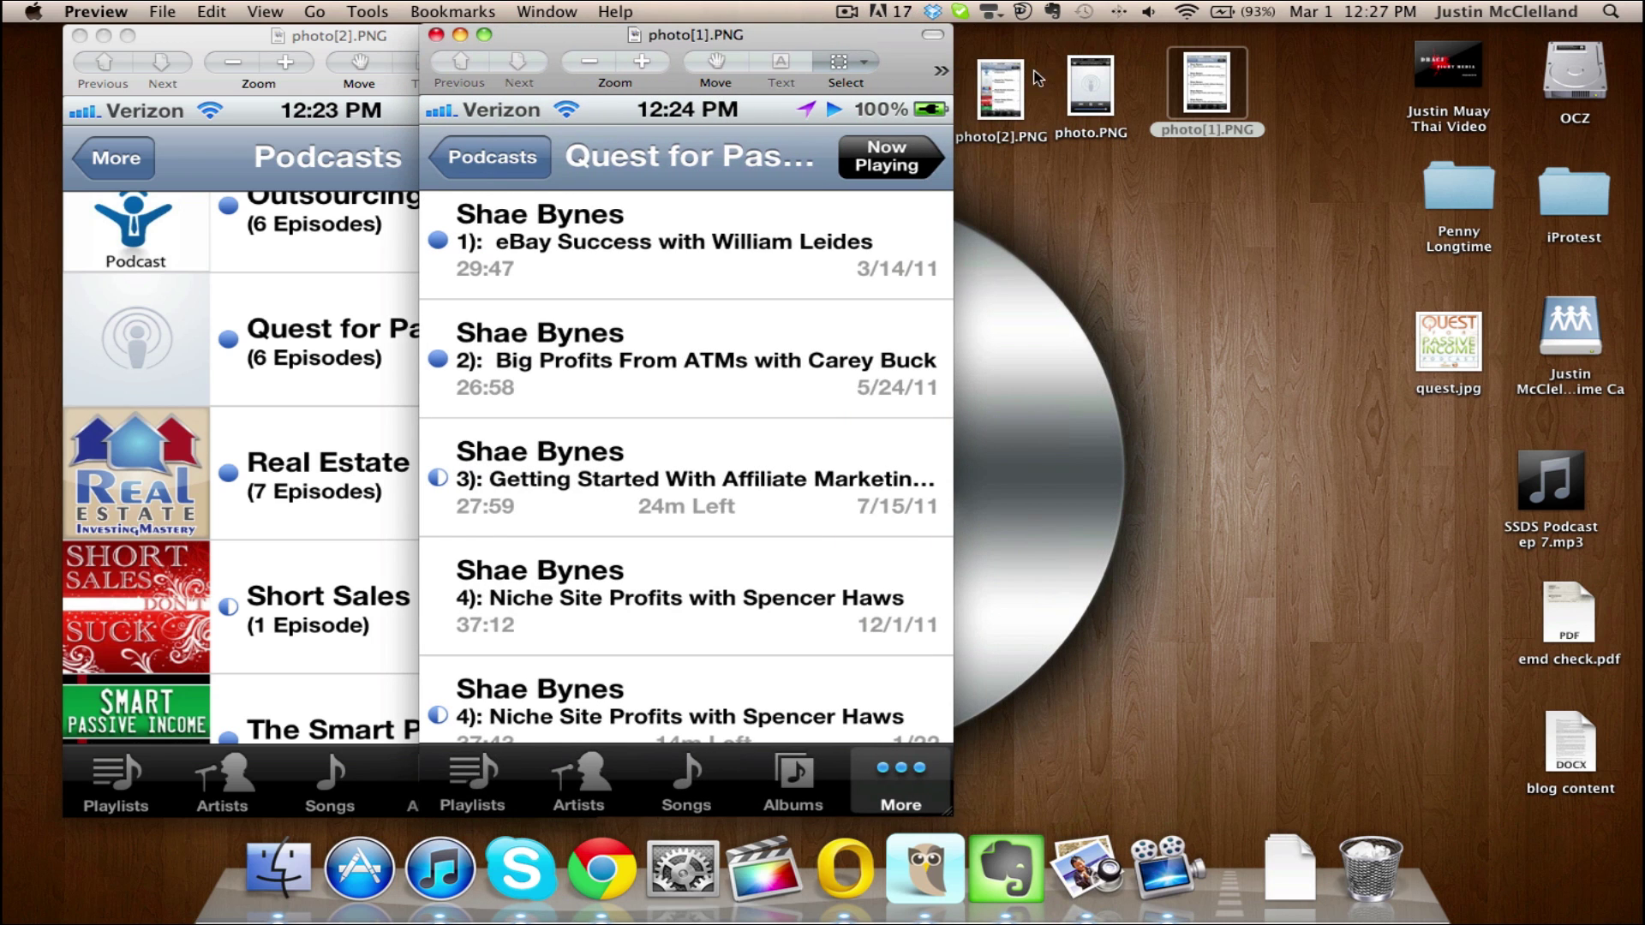
{"action": "double_click", "coordinate": [1090, 86]}
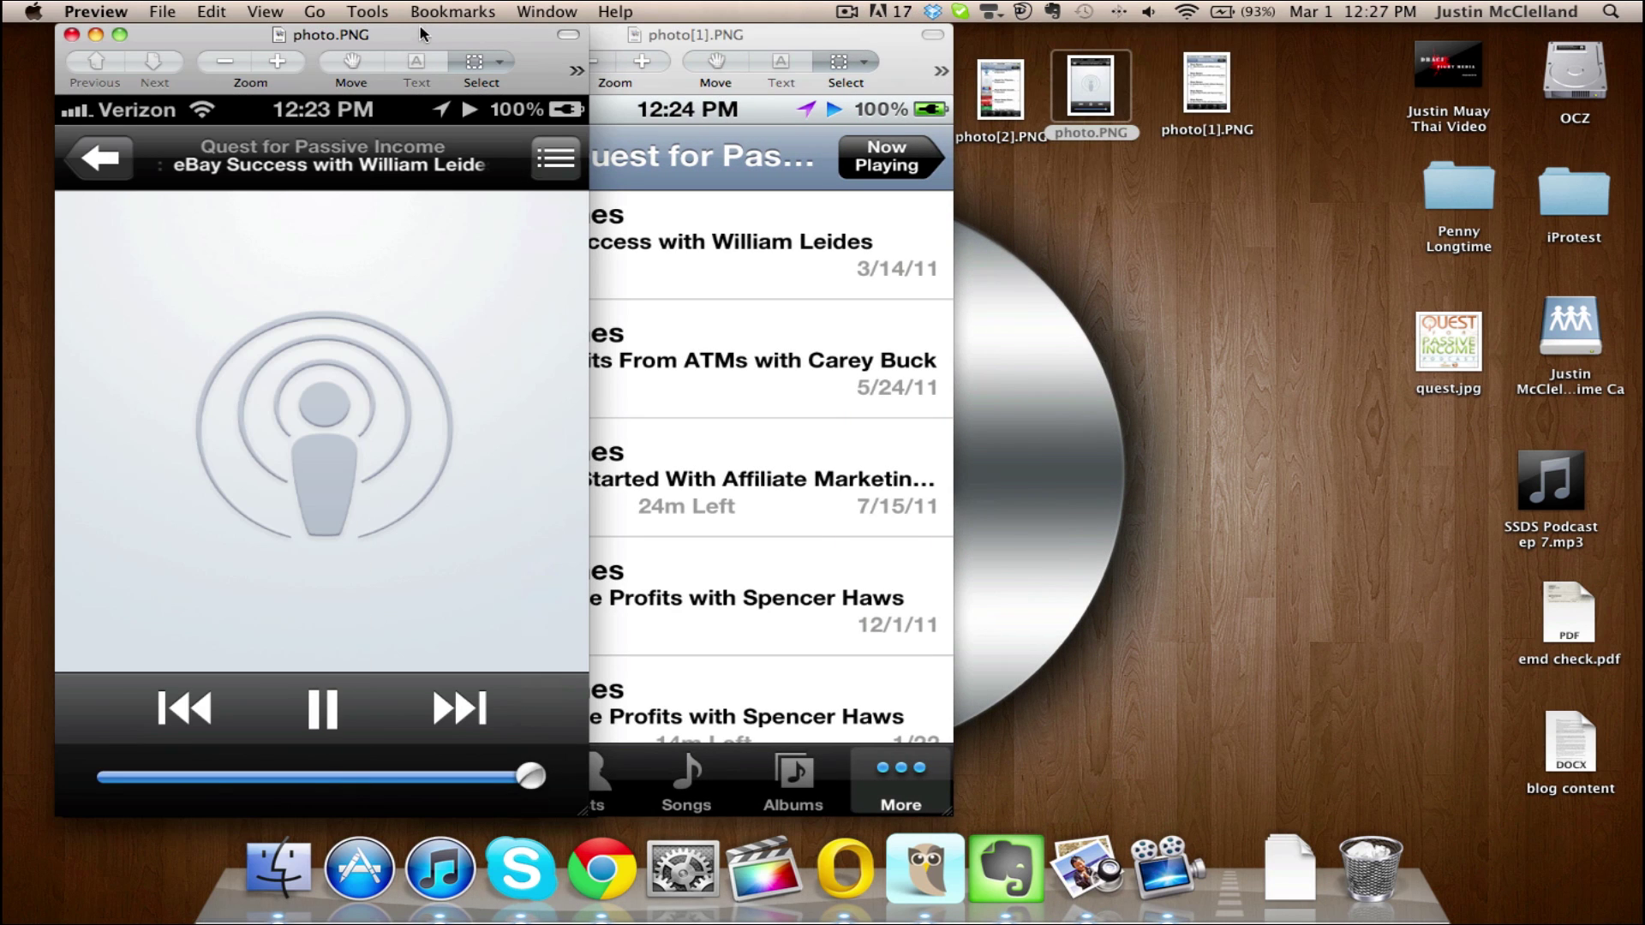
{"action": "left_click_drag", "start_coordinate": [400, 34], "coordinate": [1293, 13]}
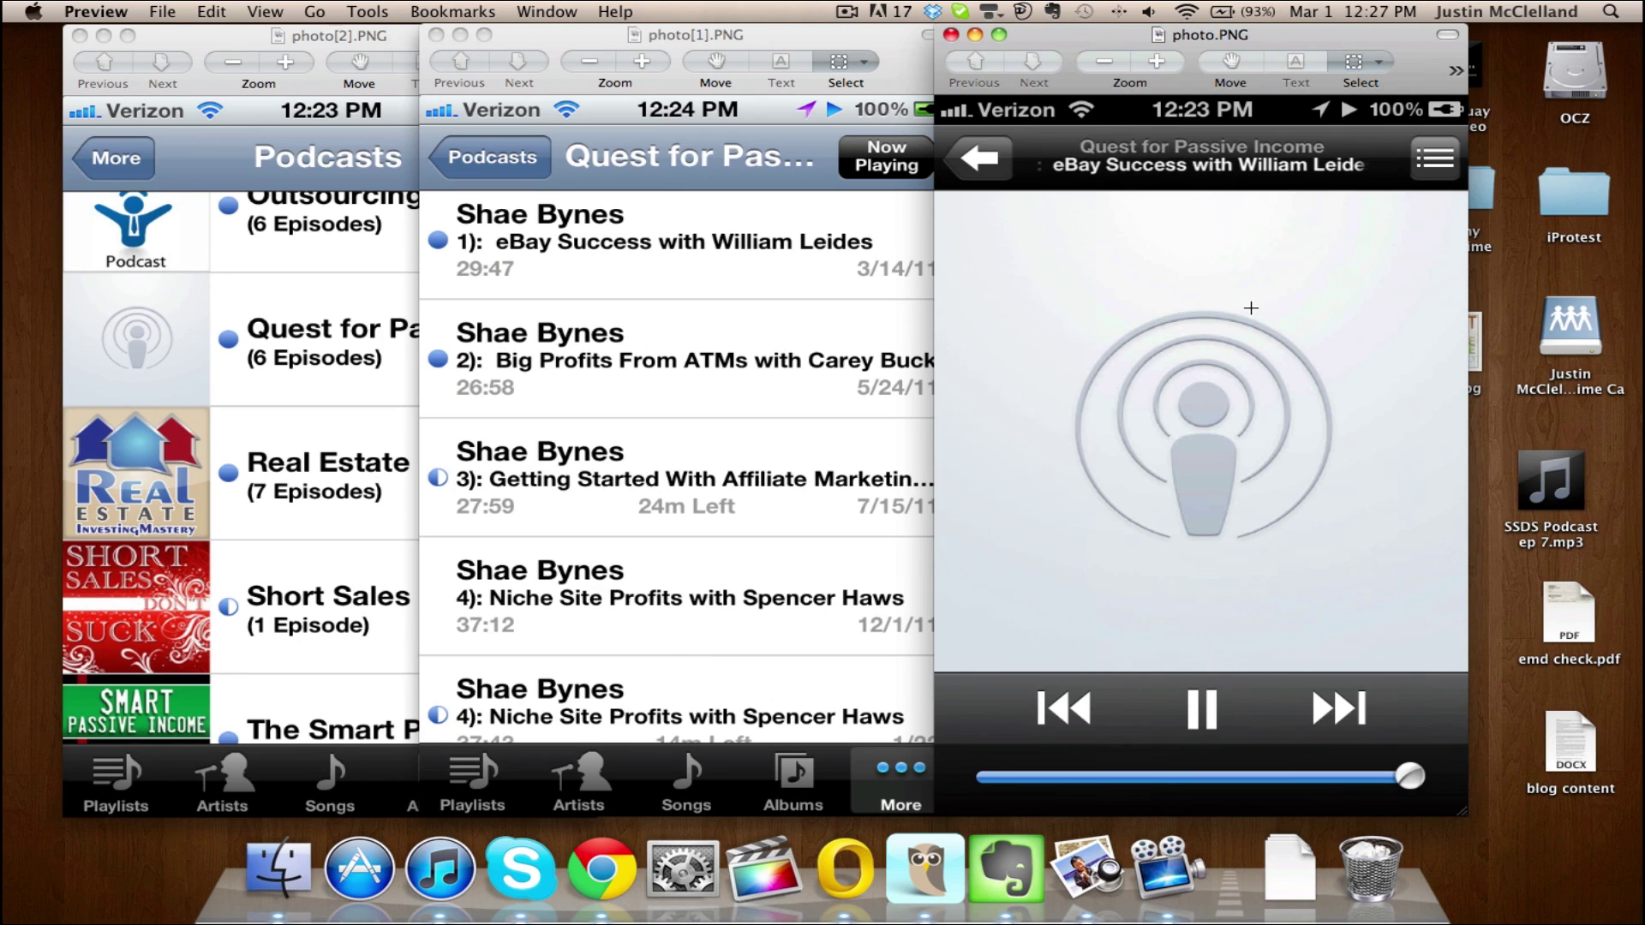
{"action": "left_click", "coordinate": [952, 36]}
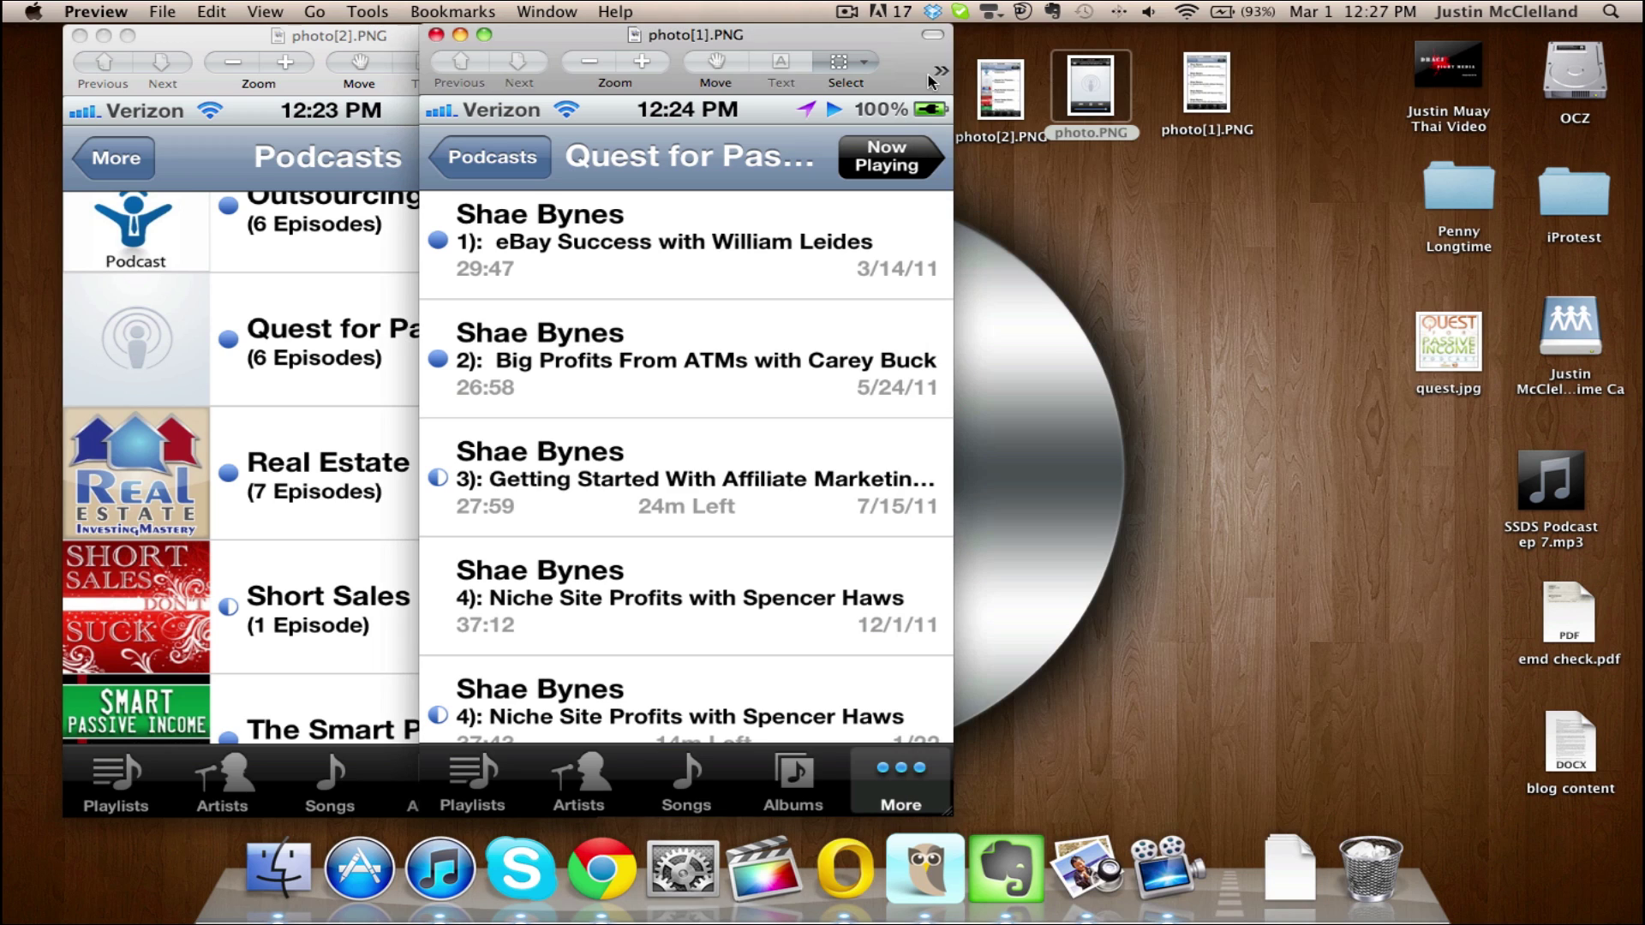
{"action": "left_click", "coordinate": [437, 35]}
{"action": "left_click", "coordinate": [81, 36]}
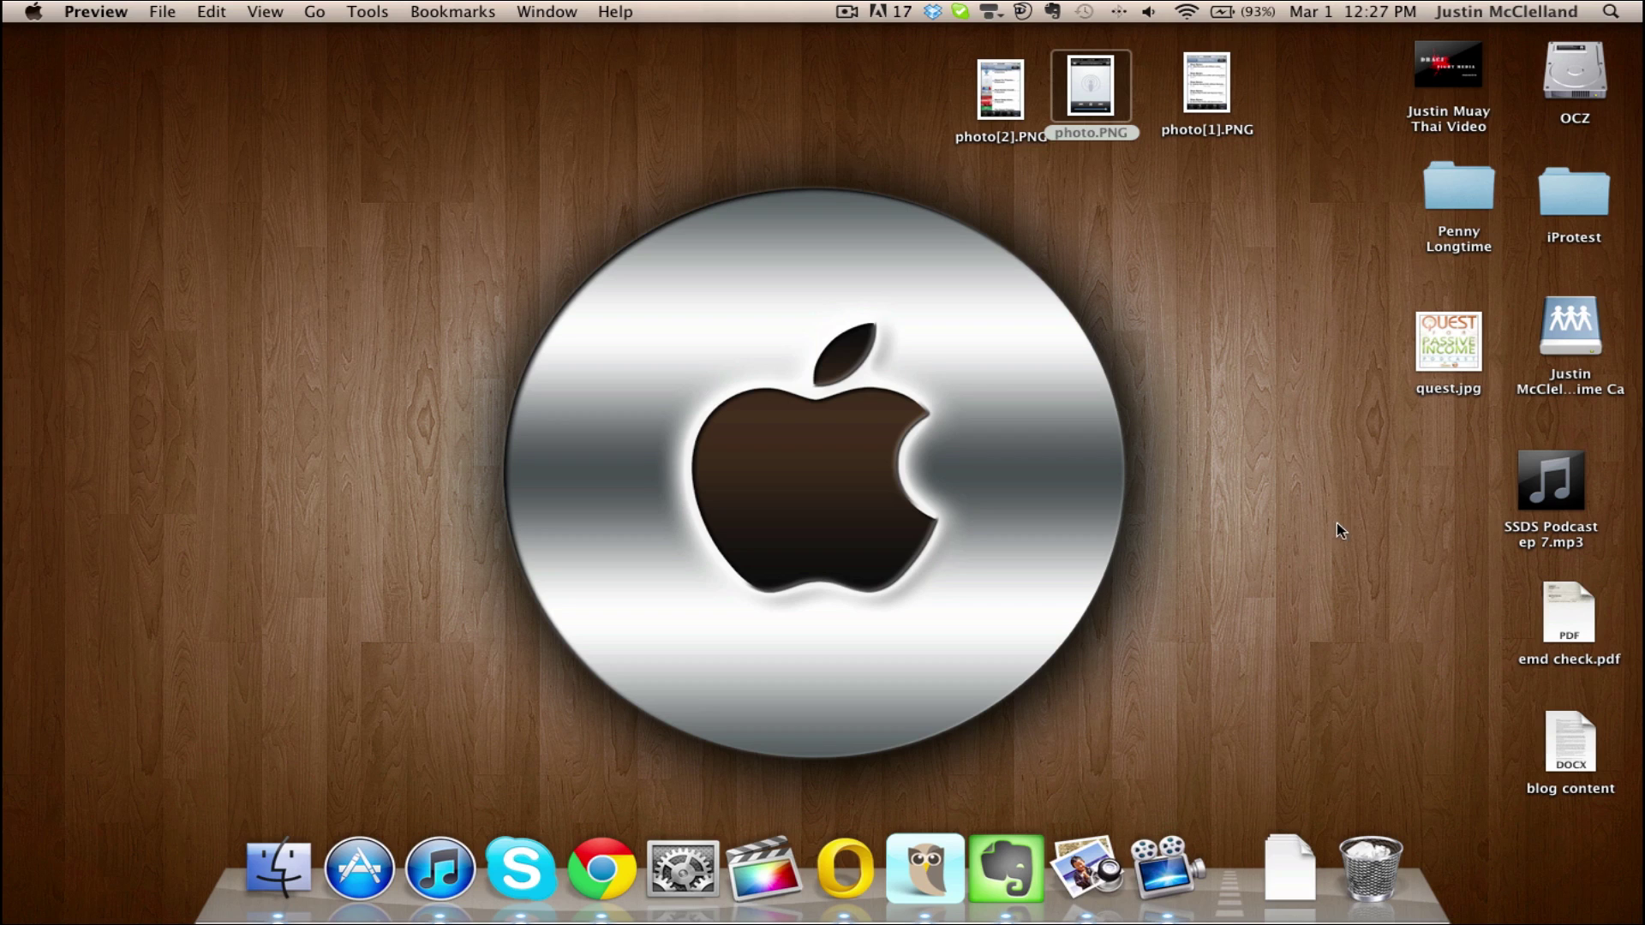
Step: Open SSDS Podcast ep 7.mp3 from the desktop with iTunes, and stop its playback in the restored iTunes window
{"action": "mouse_move", "coordinate": [1531, 474]}
{"action": "right_click", "coordinate": [1533, 474]}
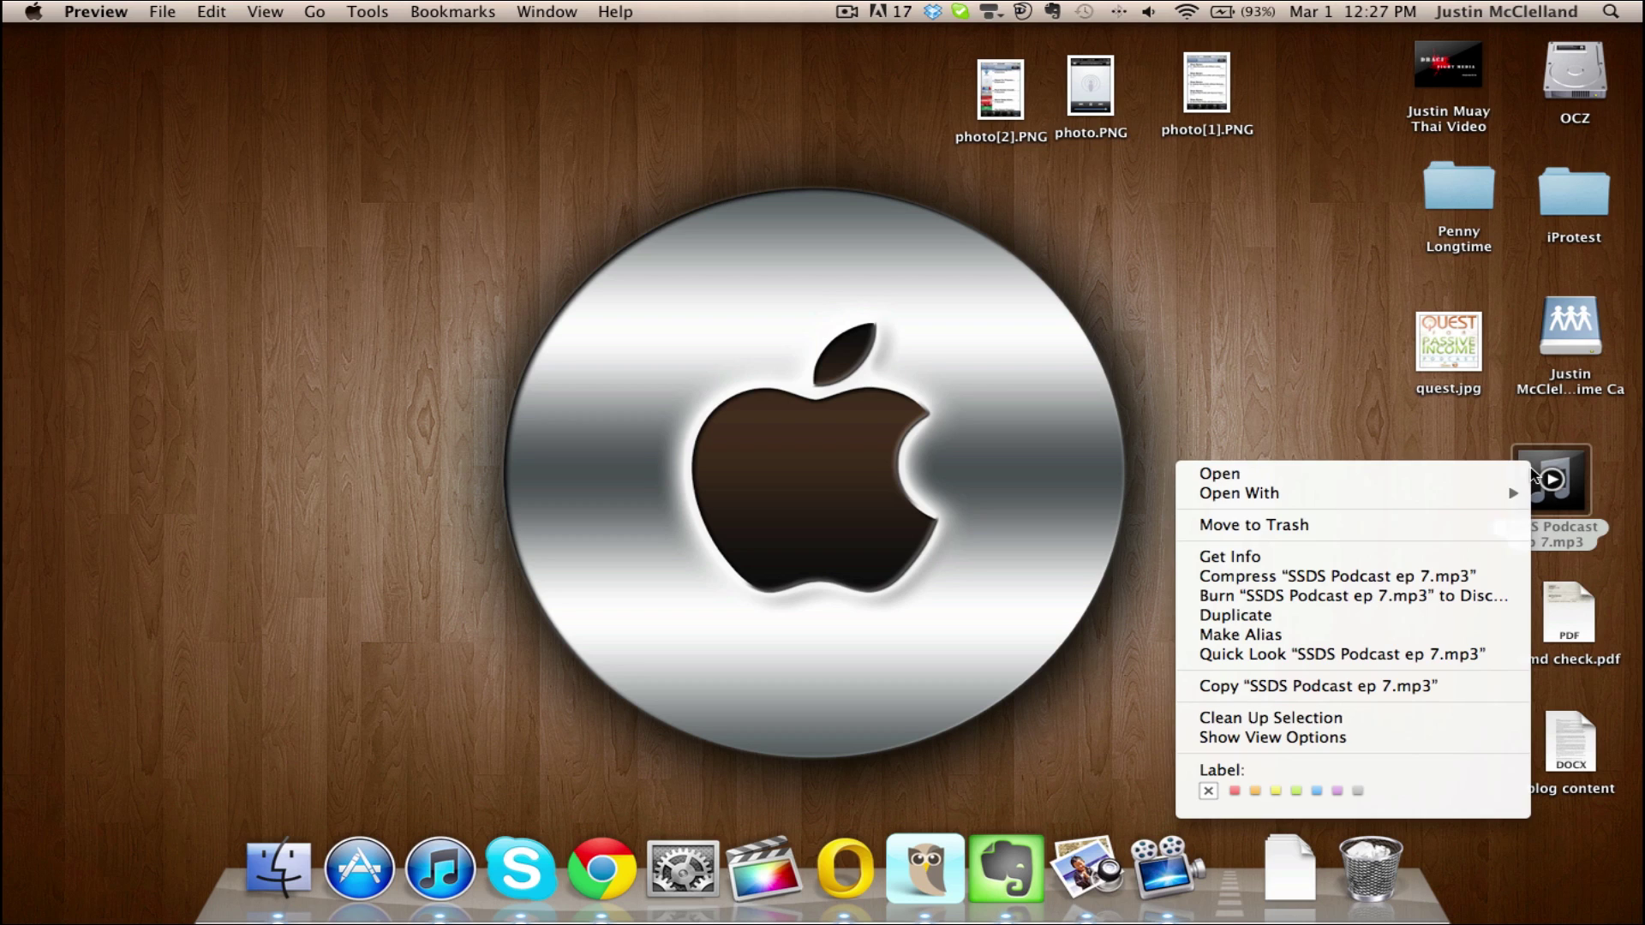
{"action": "mouse_move", "coordinate": [1501, 497]}
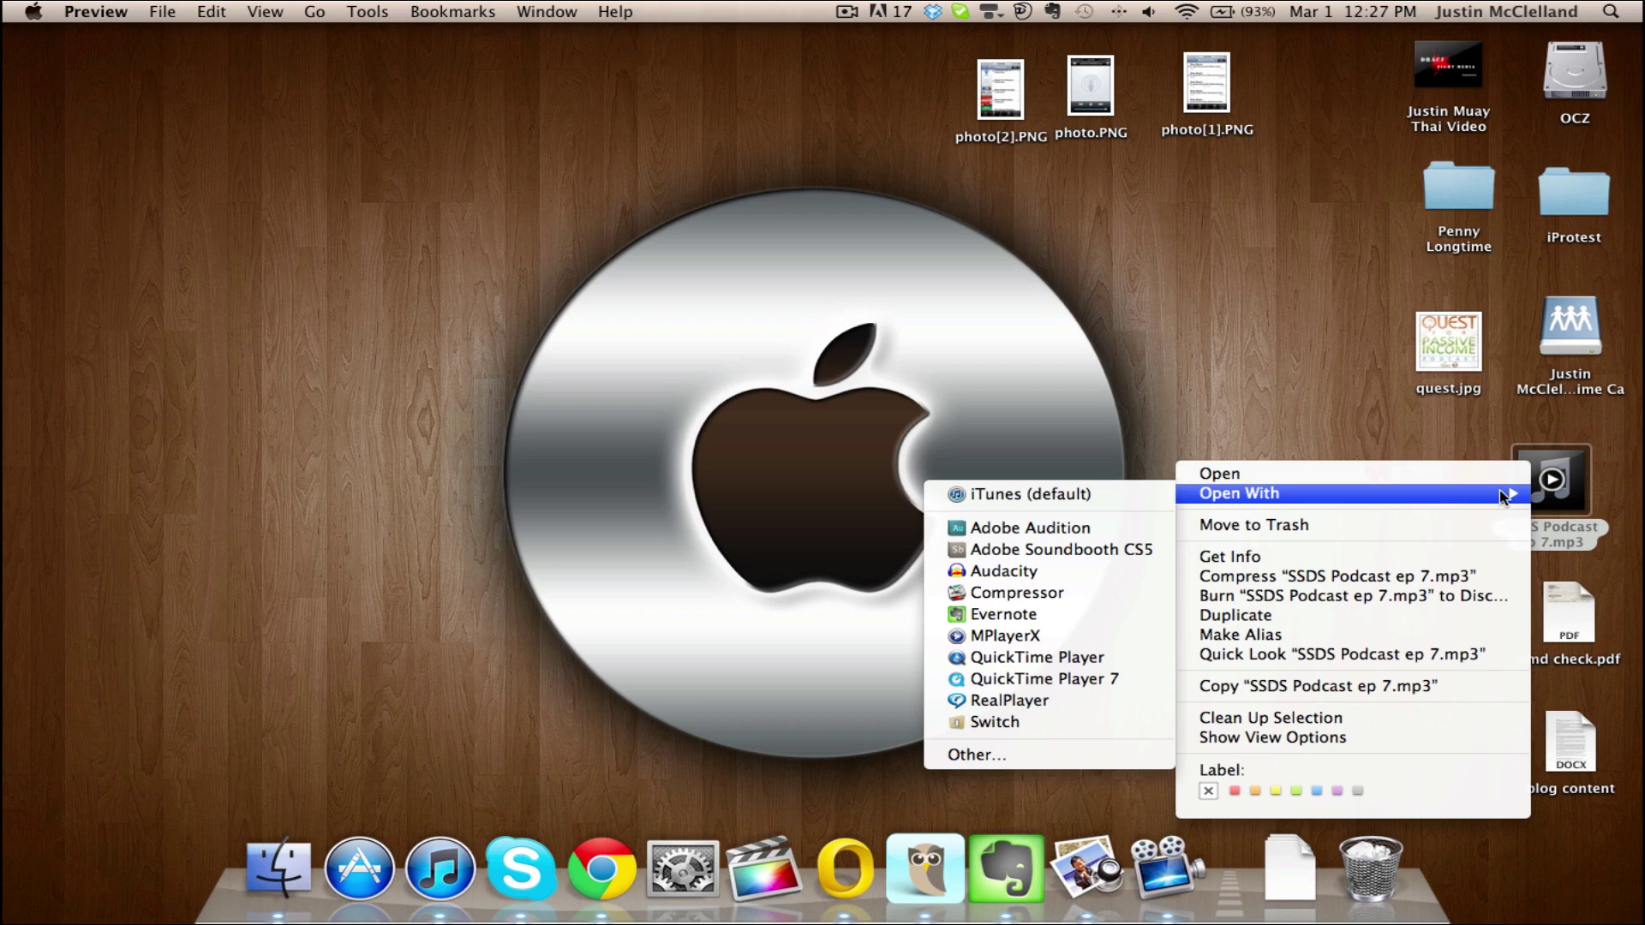
{"action": "left_click", "coordinate": [1108, 495]}
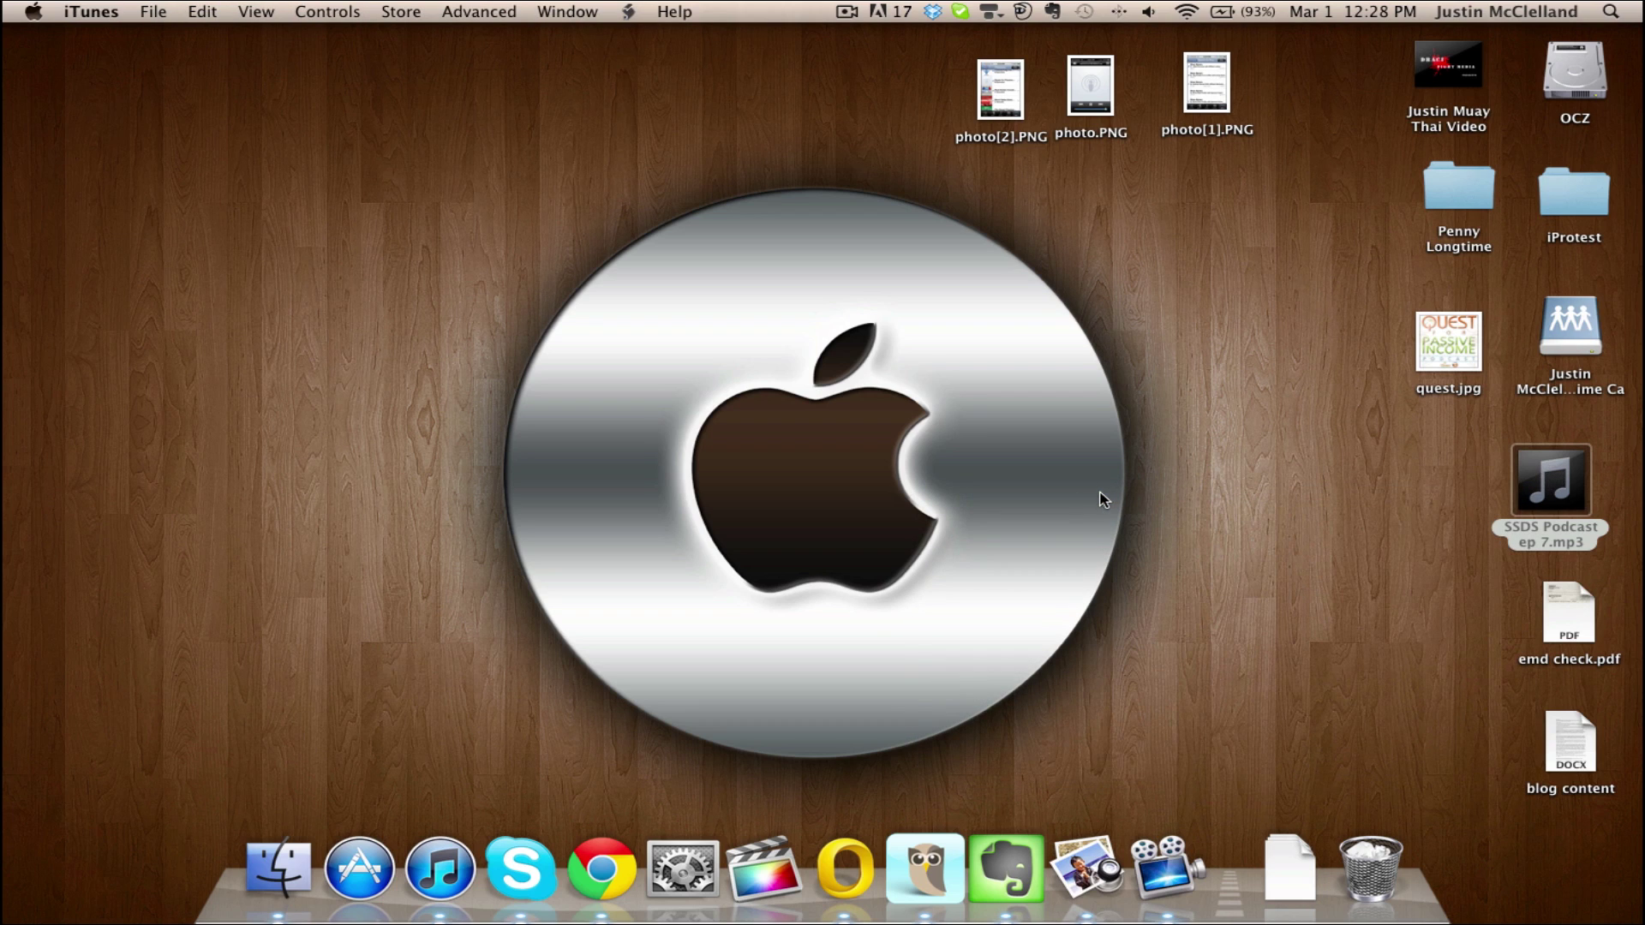
{"action": "left_click", "coordinate": [1554, 485]}
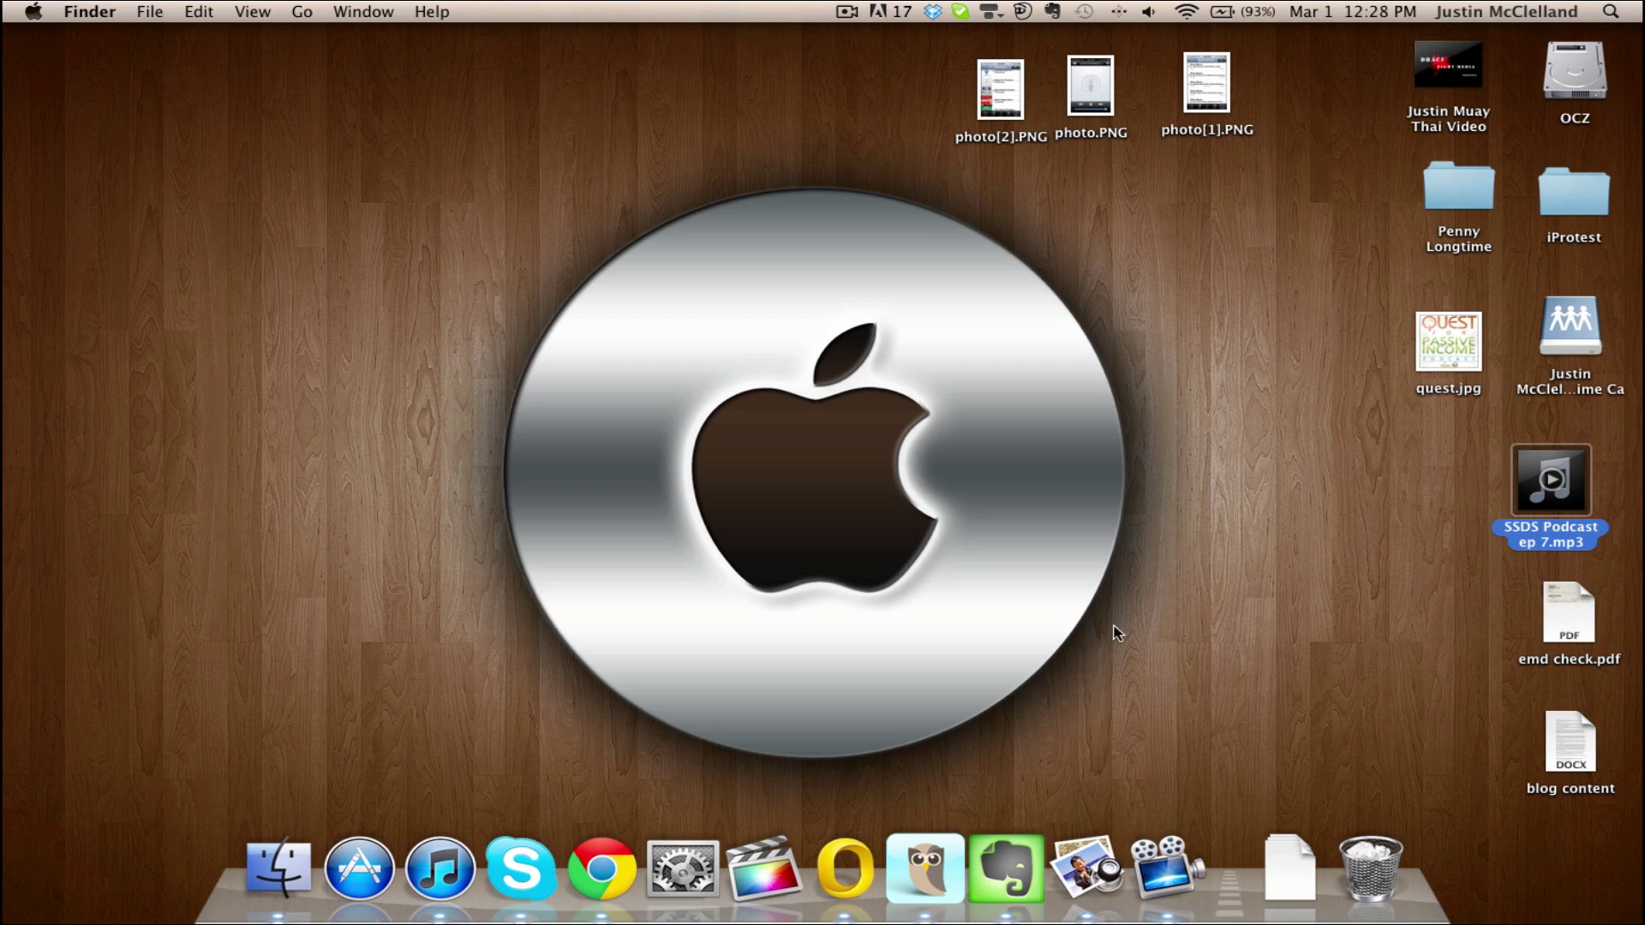
{"action": "left_click", "coordinate": [428, 853]}
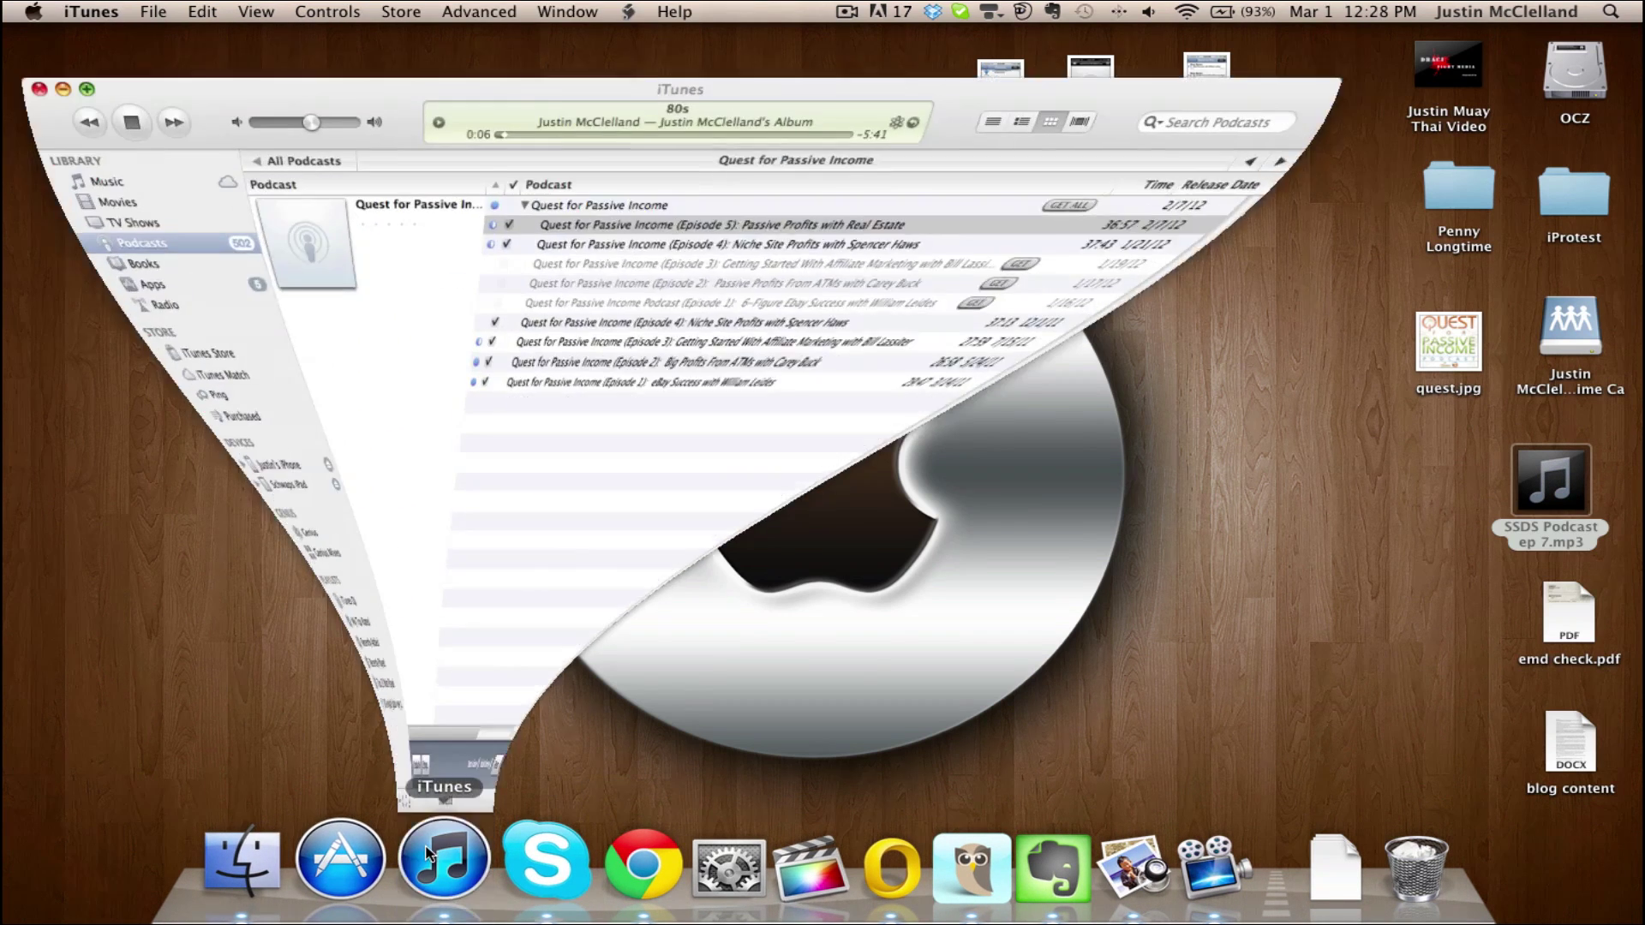
{"action": "left_click", "coordinate": [122, 82]}
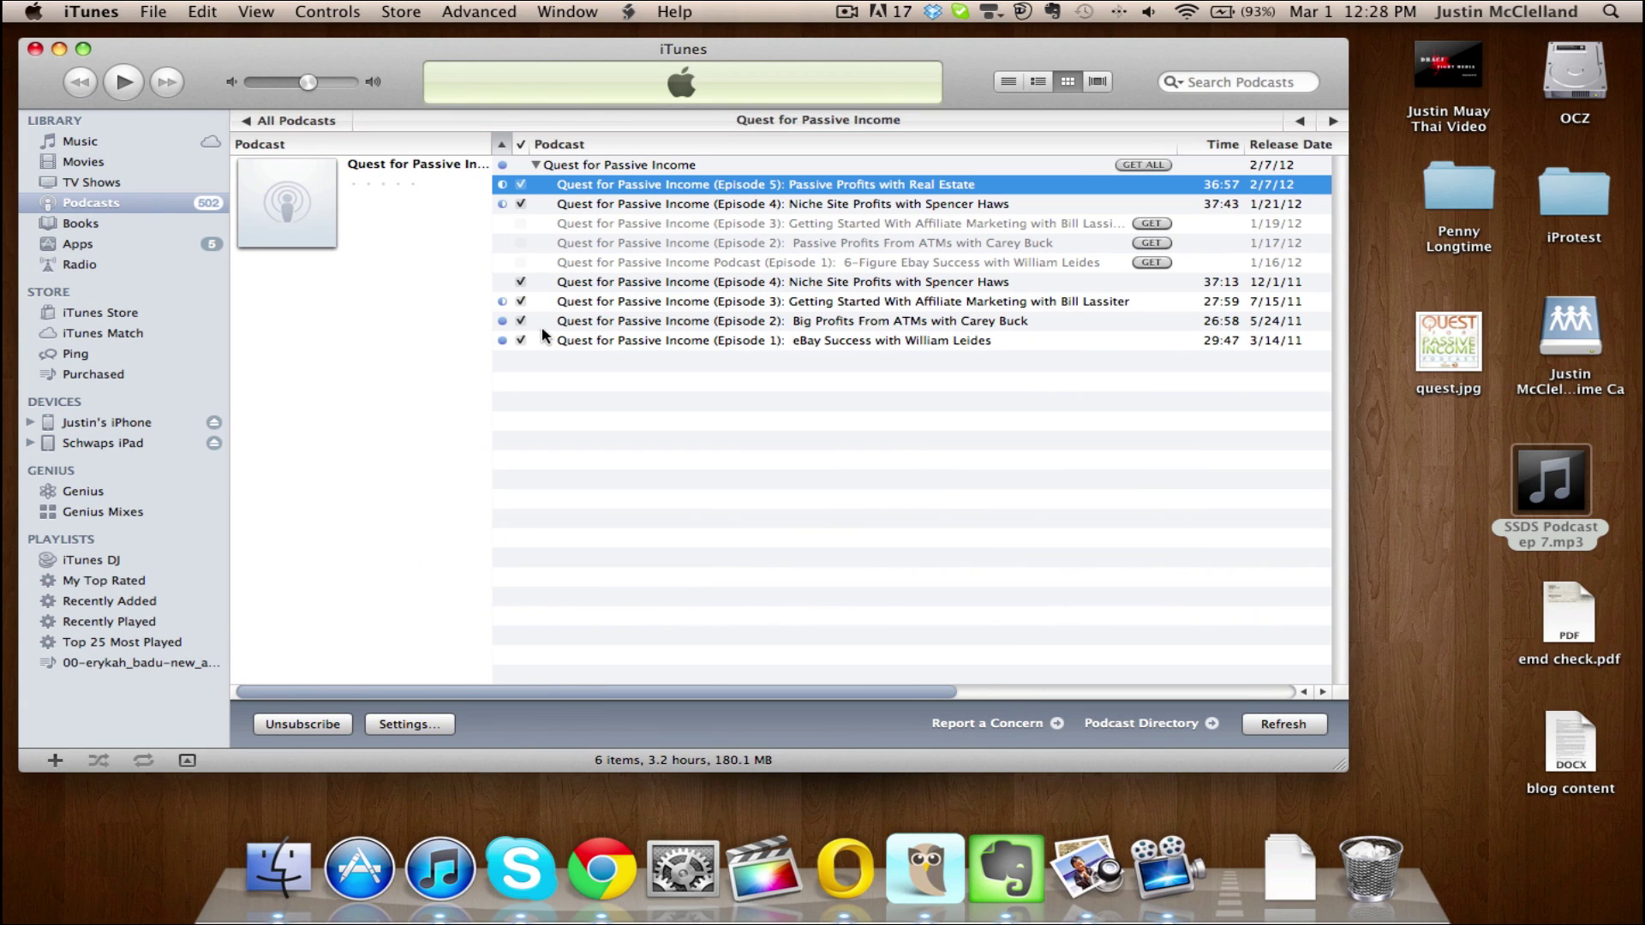
Step: Switch to the Music library, briefly play the opened MP3 and jump to its "80s" track in the list
{"action": "left_click", "coordinate": [95, 145]}
{"action": "left_click", "coordinate": [95, 147]}
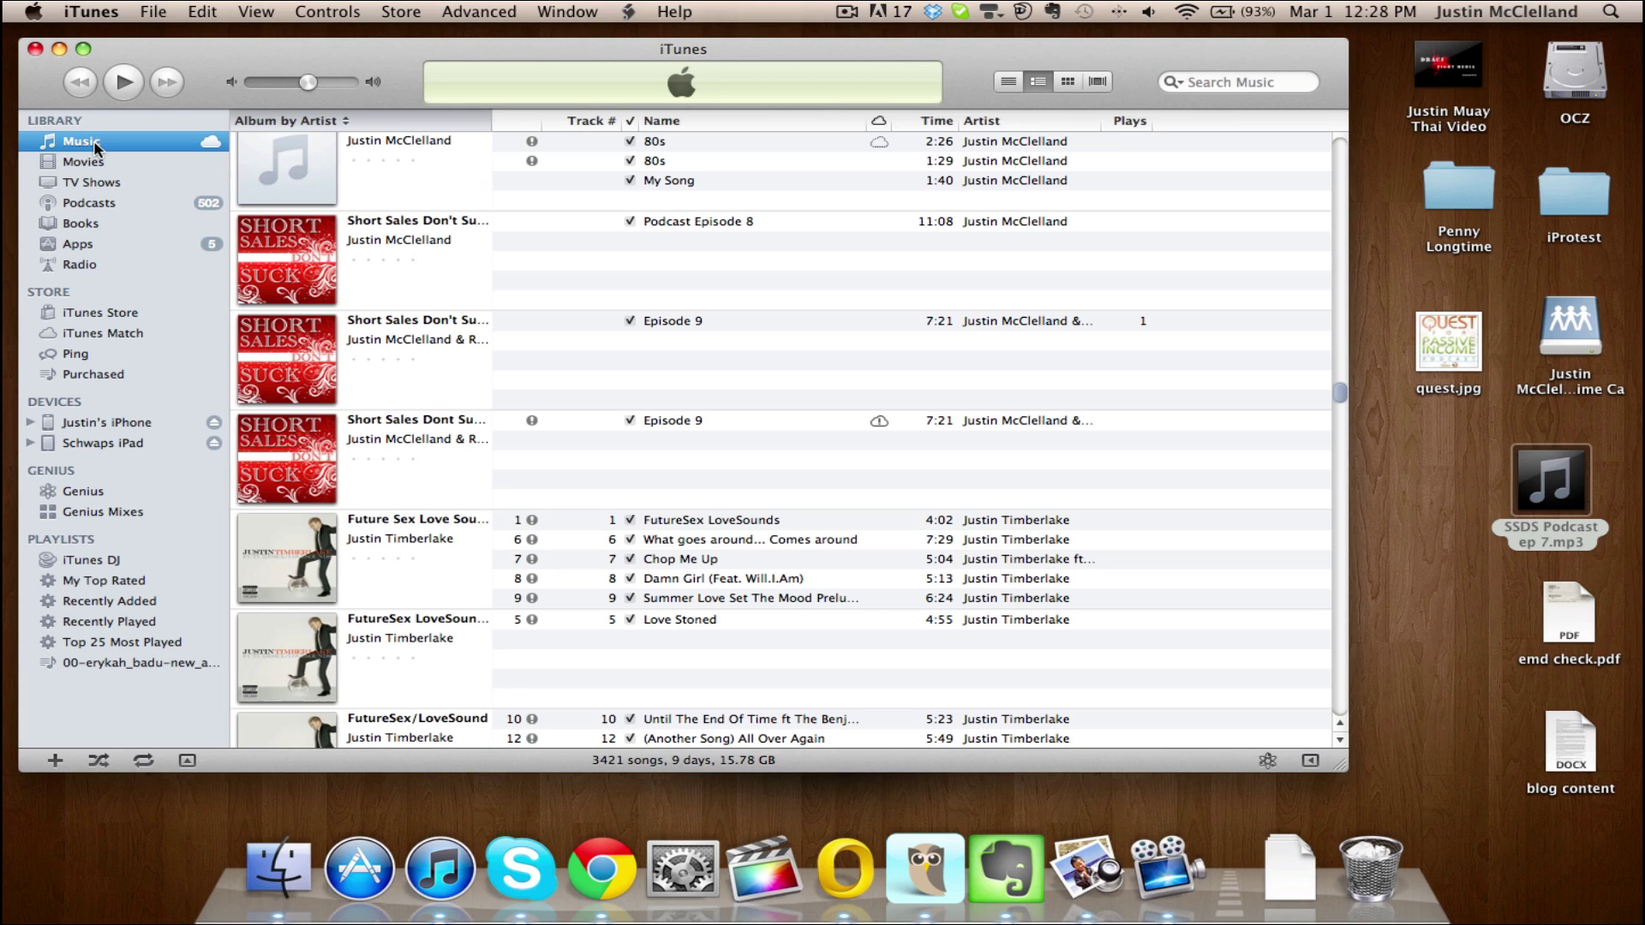
{"action": "left_click", "coordinate": [124, 82]}
{"action": "left_click", "coordinate": [123, 83]}
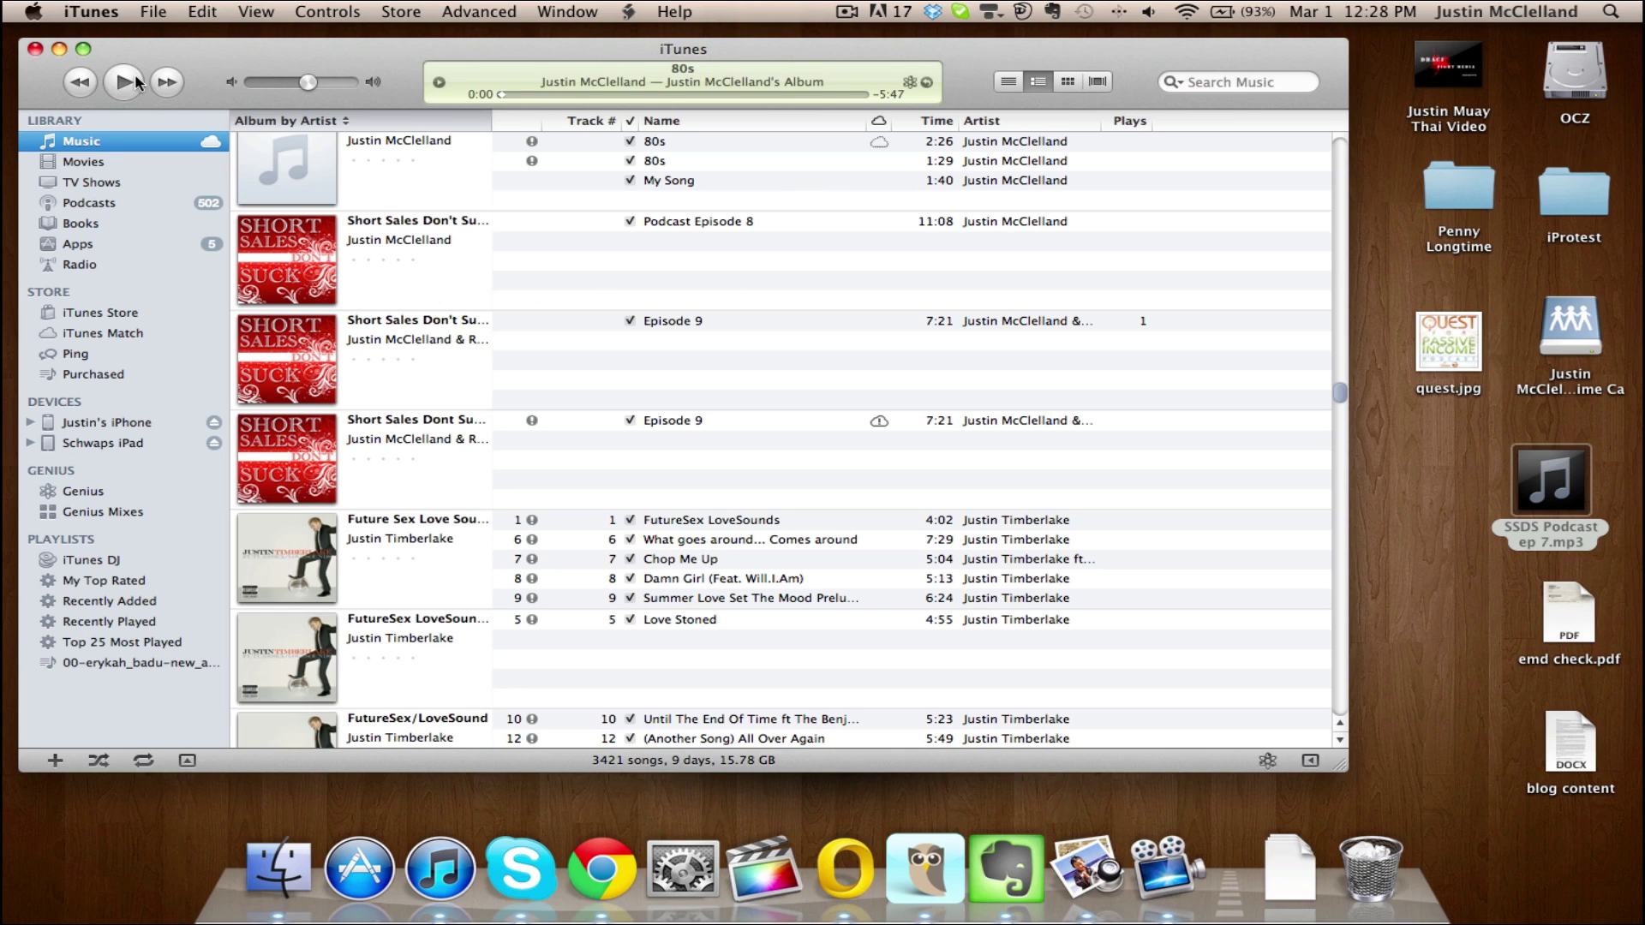
{"action": "left_click", "coordinate": [927, 83]}
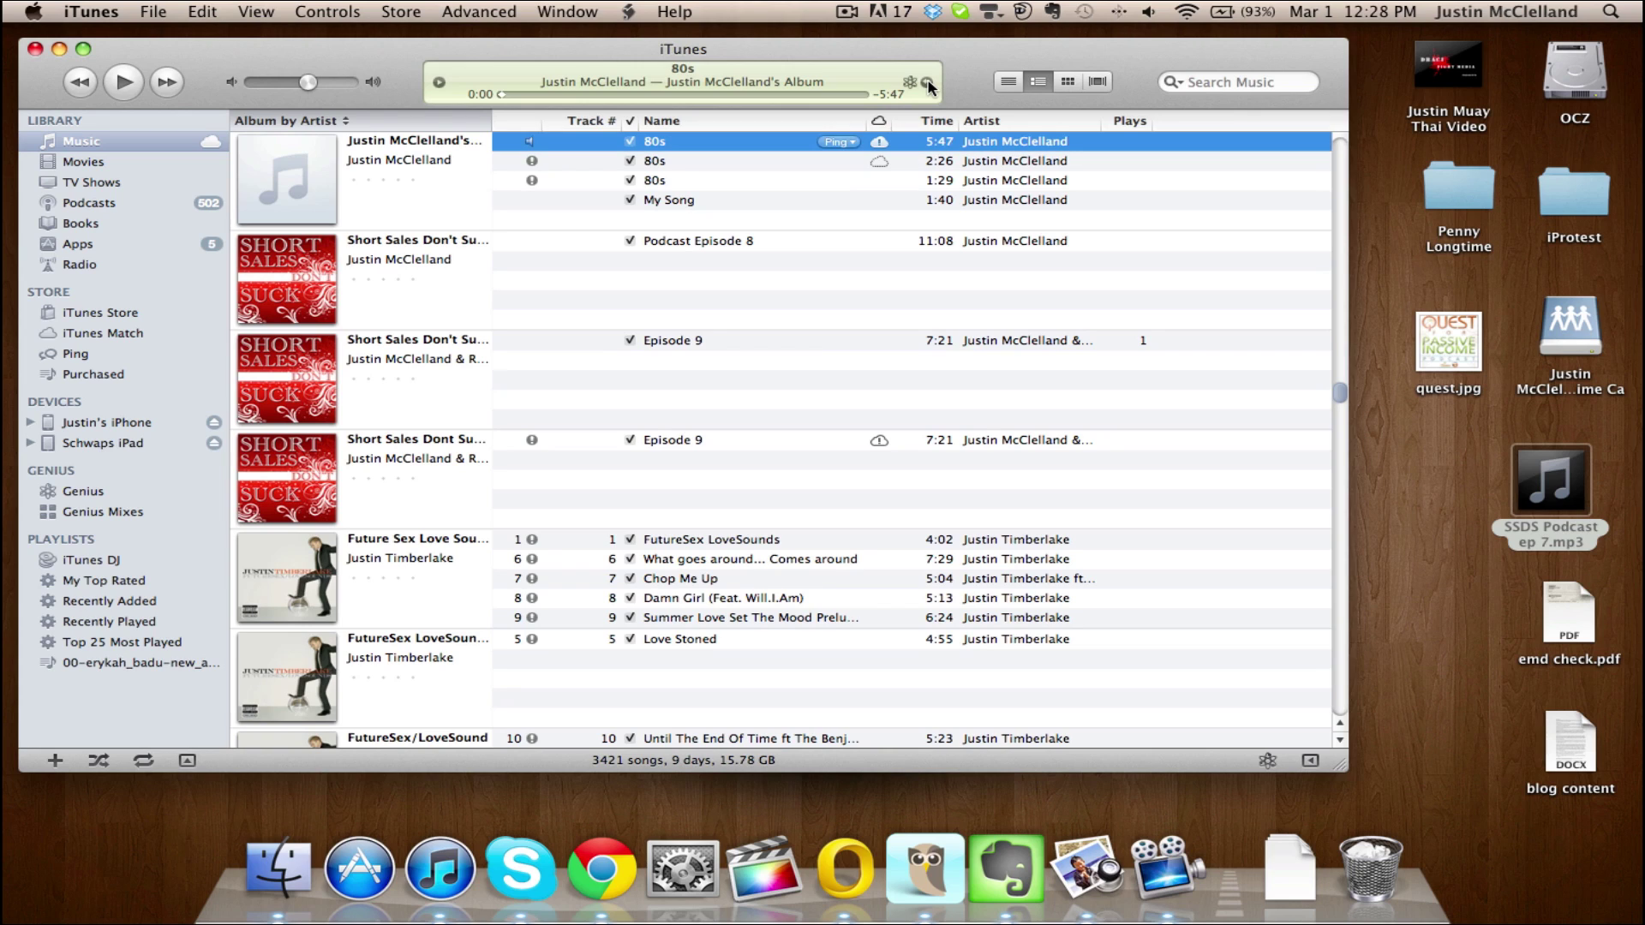
Step: Add quest.jpg from the desktop as artwork in the info of the 5:47 "80s" track, and save it
{"action": "right_click", "coordinate": [678, 144]}
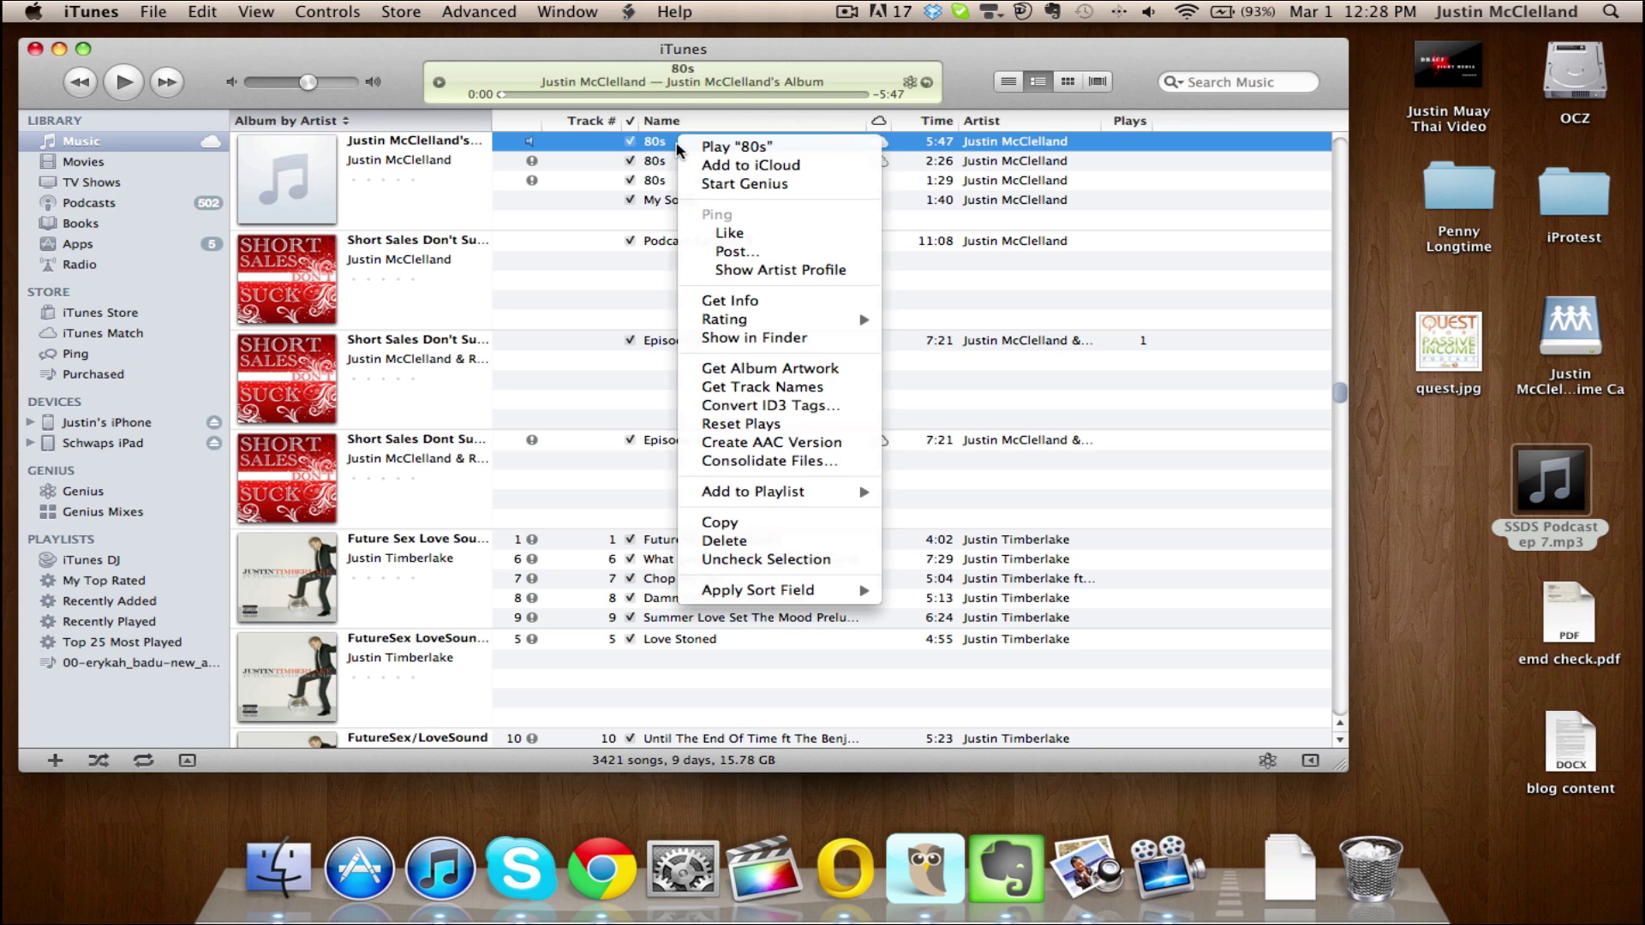
{"action": "mouse_move", "coordinate": [734, 330]}
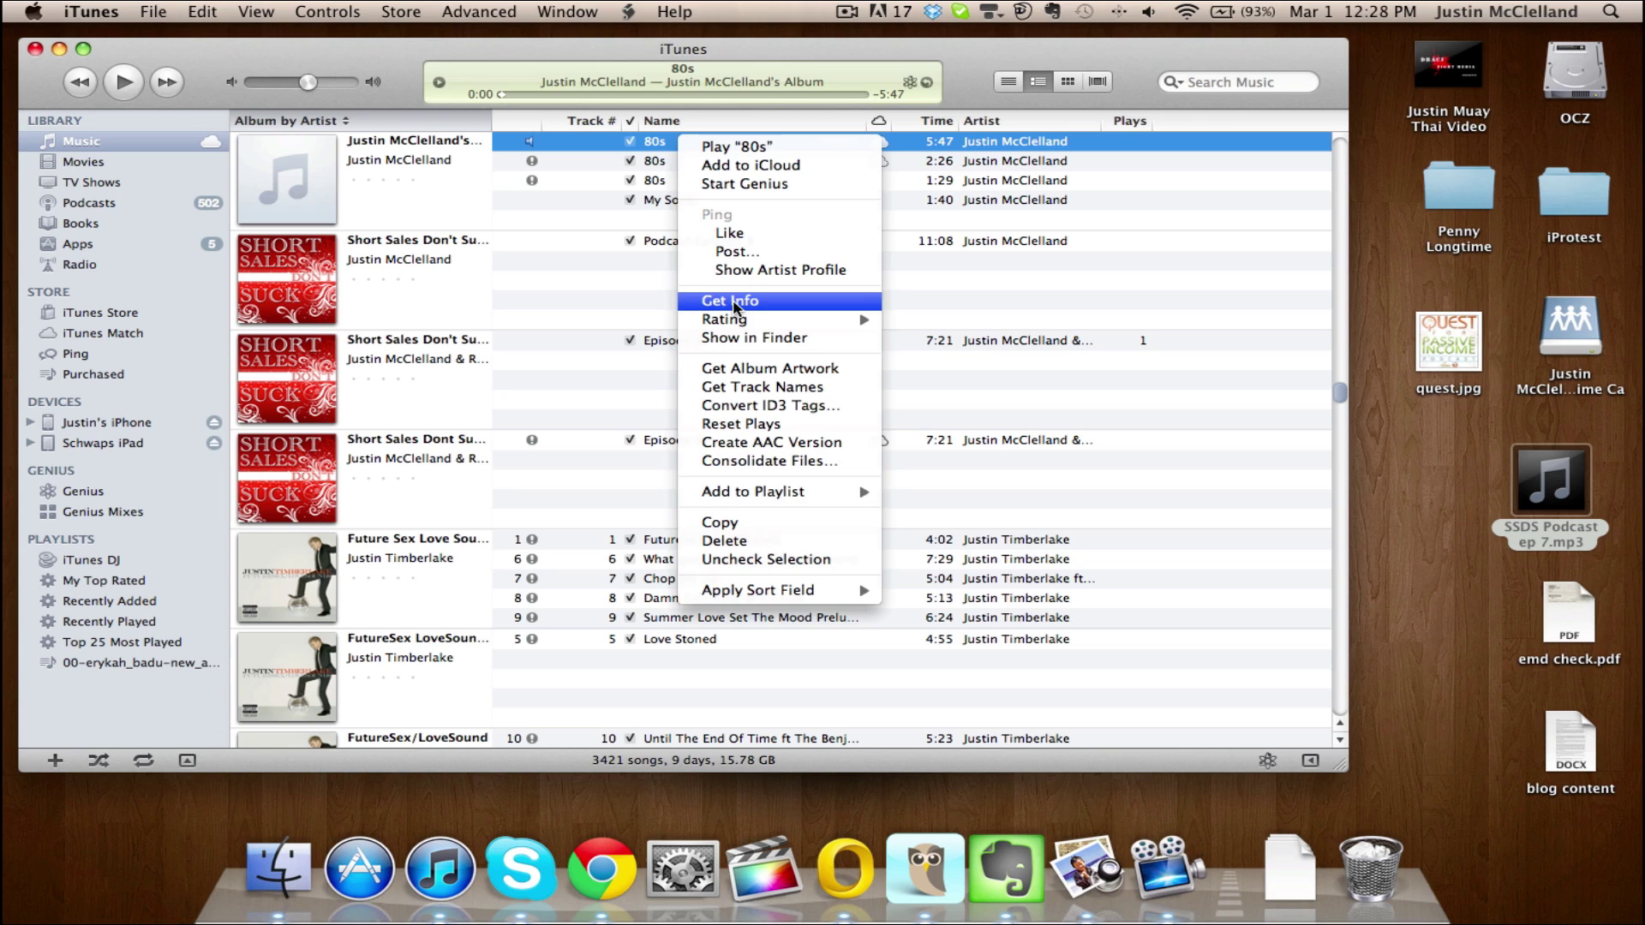
{"action": "left_click", "coordinate": [734, 302]}
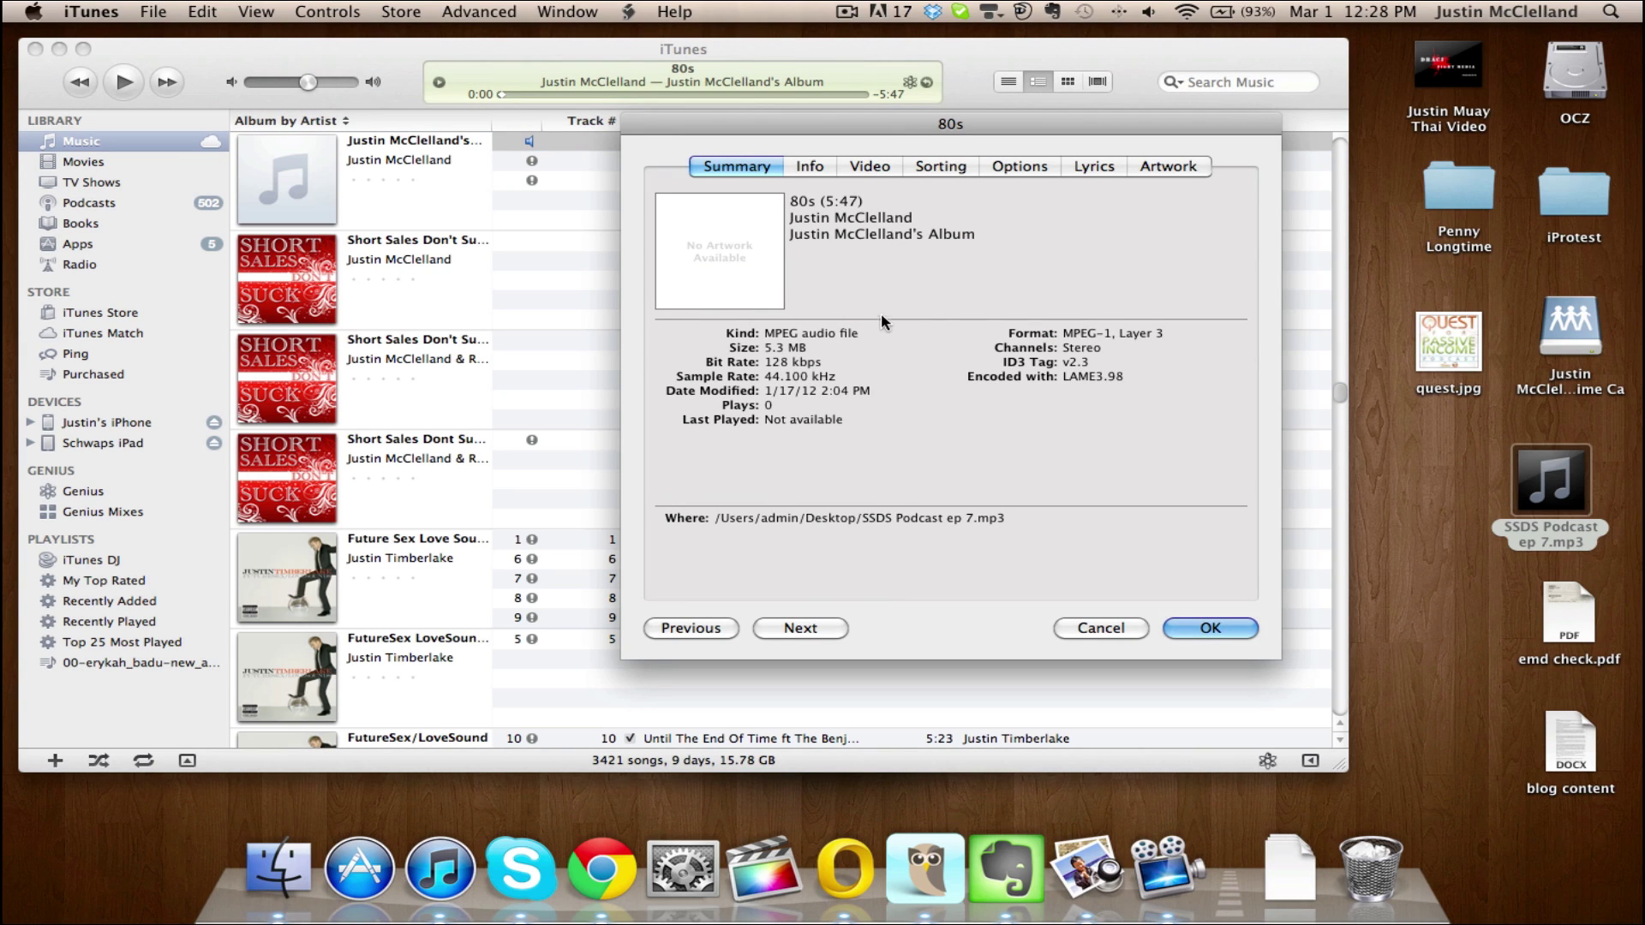
{"action": "left_click", "coordinate": [1169, 168]}
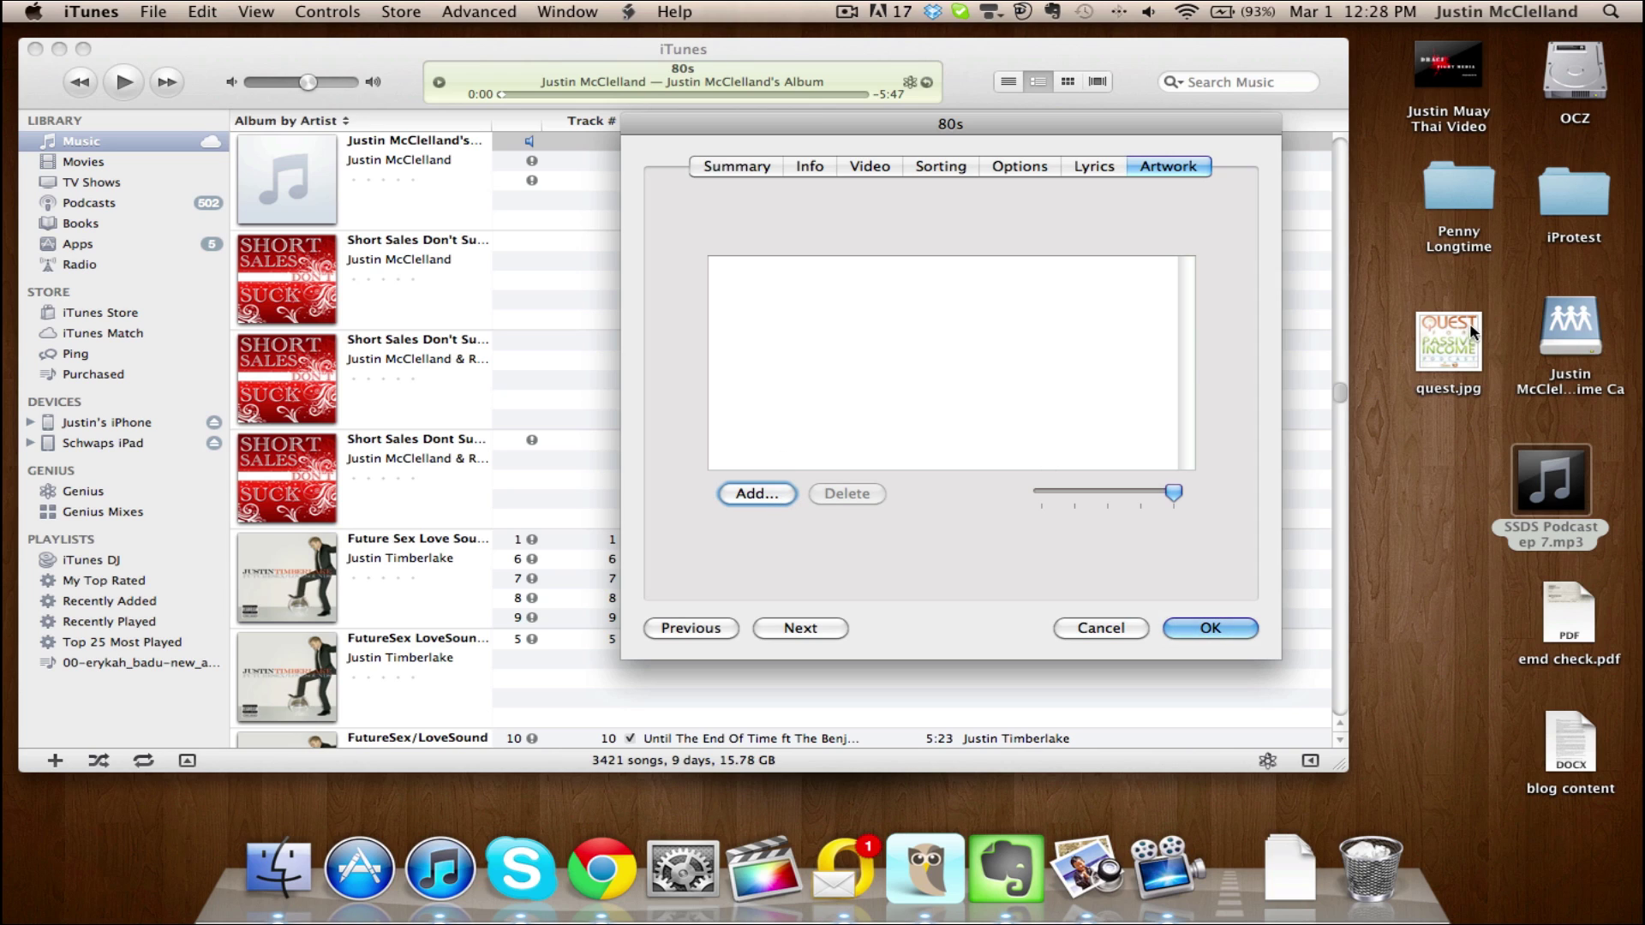
{"action": "left_click_drag", "start_coordinate": [1452, 342], "coordinate": [837, 336]}
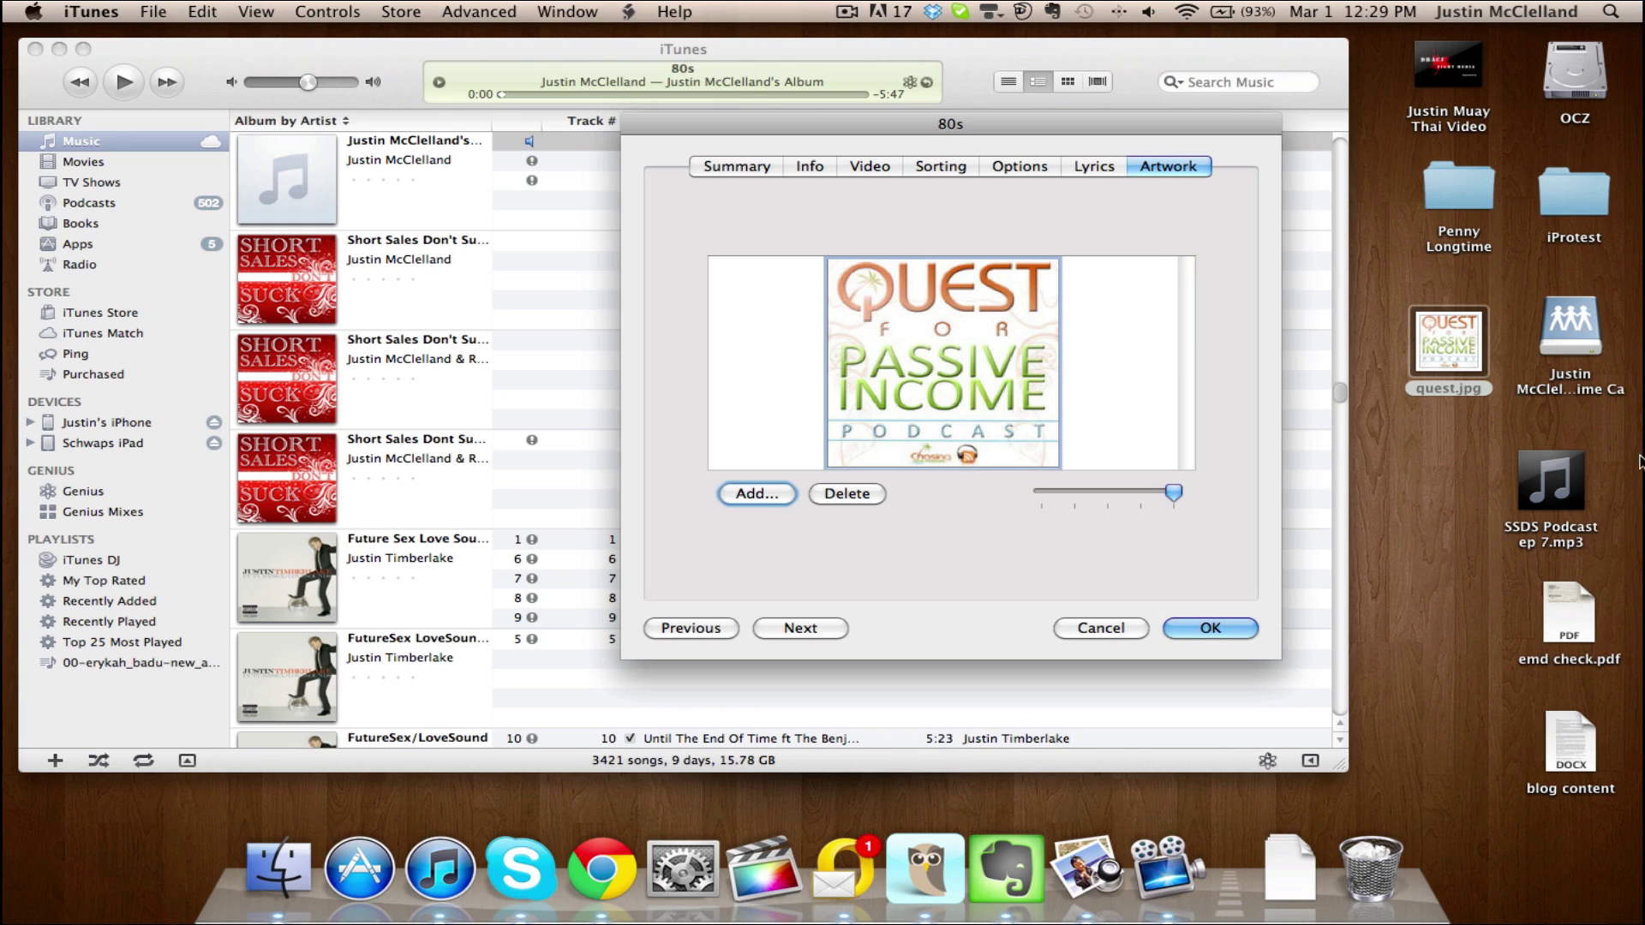
{"action": "left_click", "coordinate": [1209, 628]}
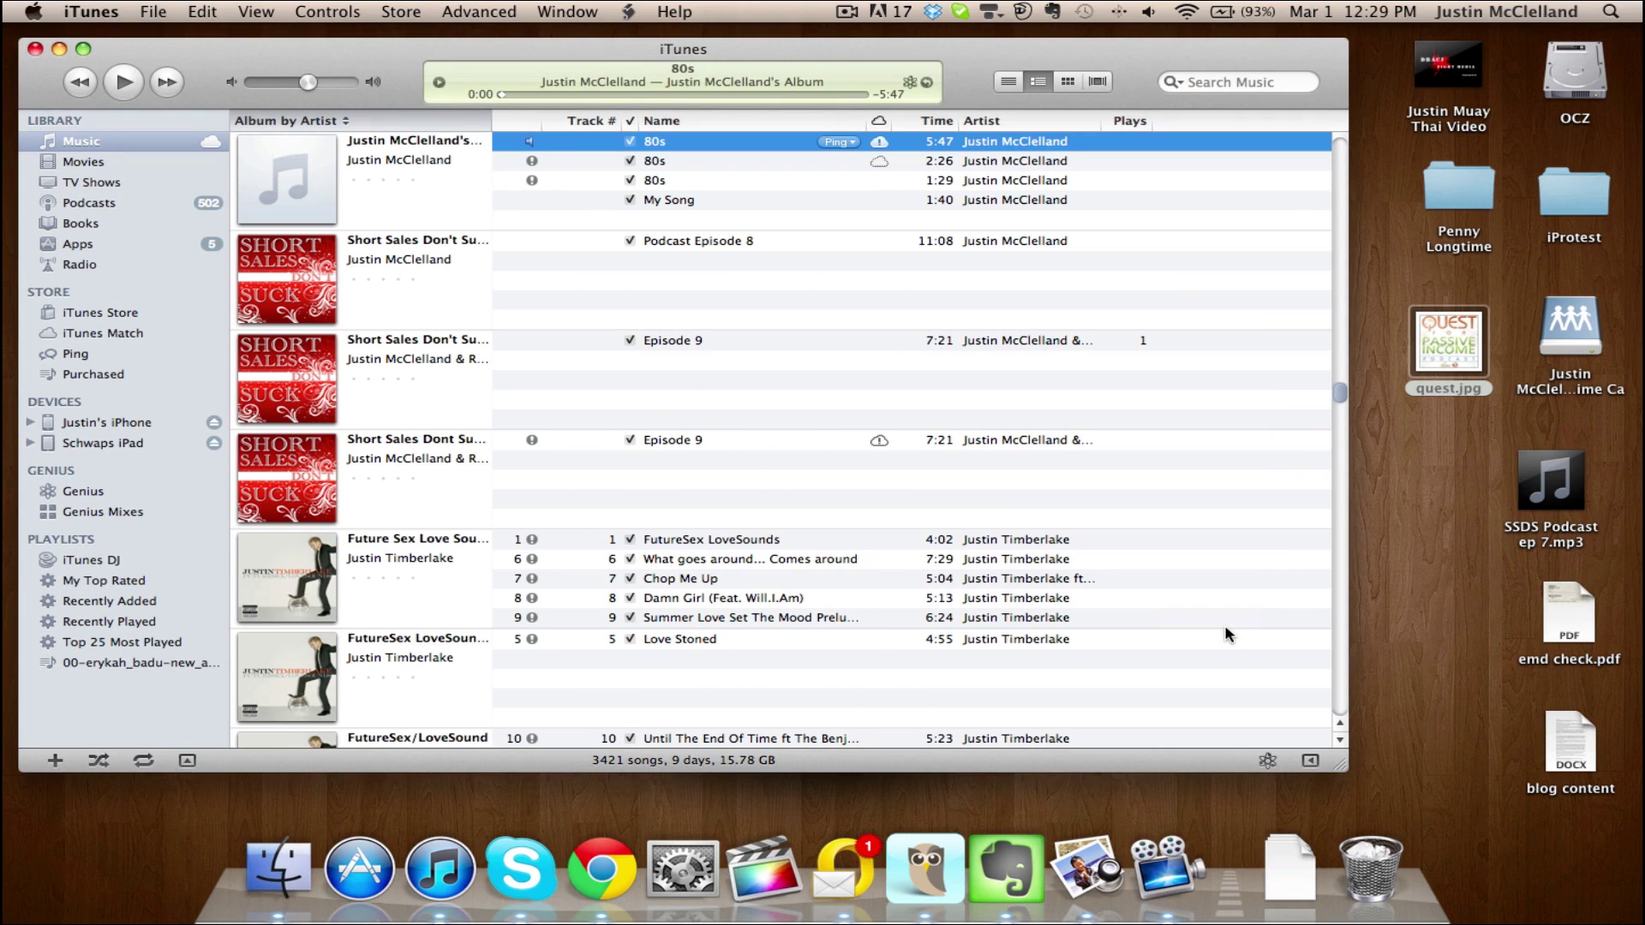